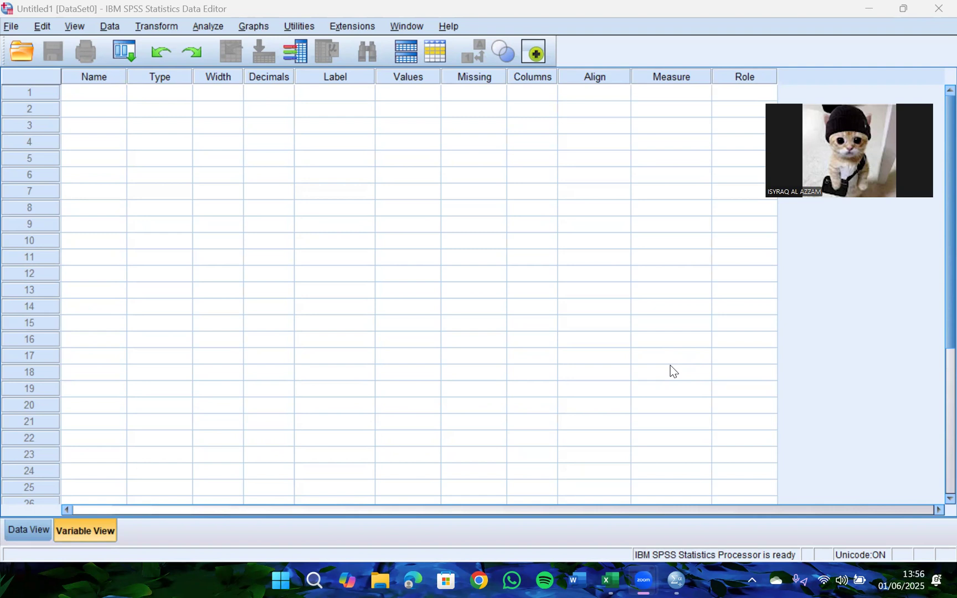
- Switch to the data manova workbook in Excel and copy the whole selected table, including its header row
click(619, 576)
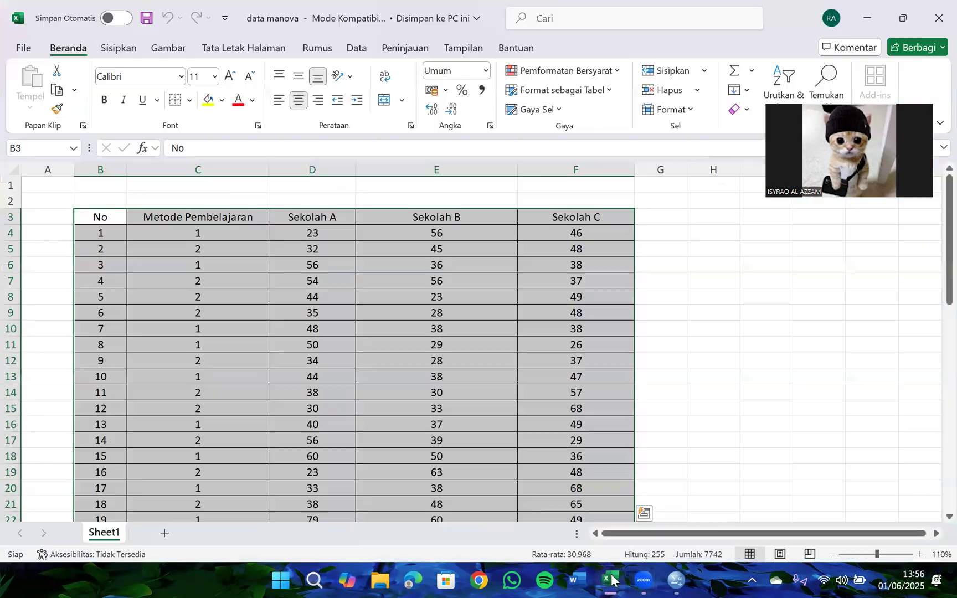
scroll(660, 395, down, 1)
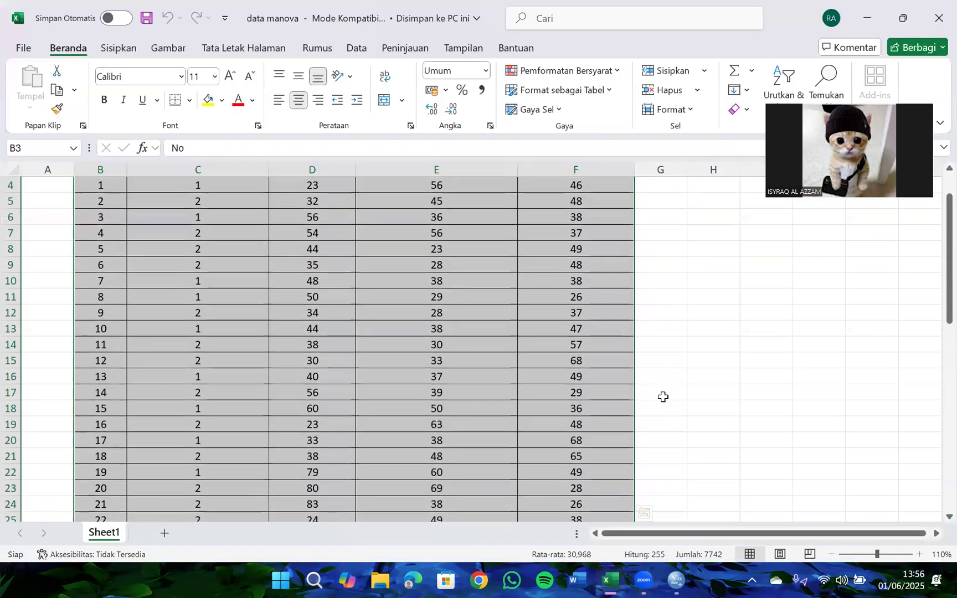
scroll(662, 396, up, 1)
scroll(664, 396, up, 1)
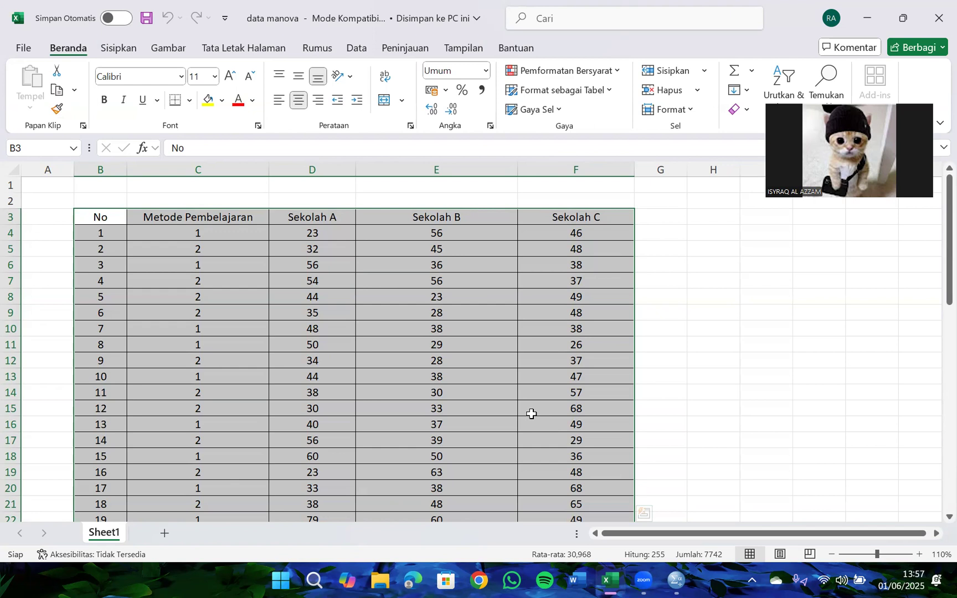
scroll(498, 307, down, 3)
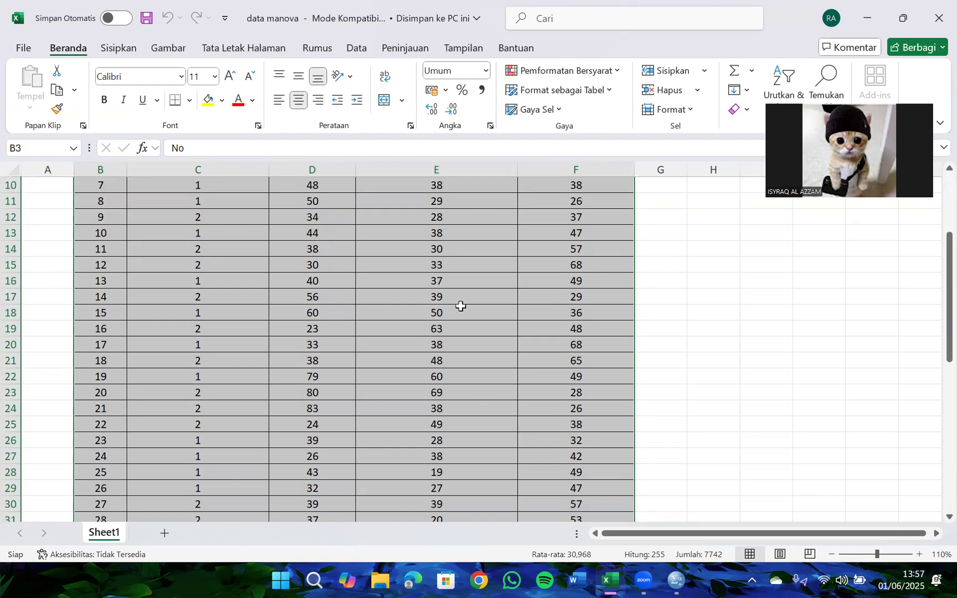
right_click(460, 308)
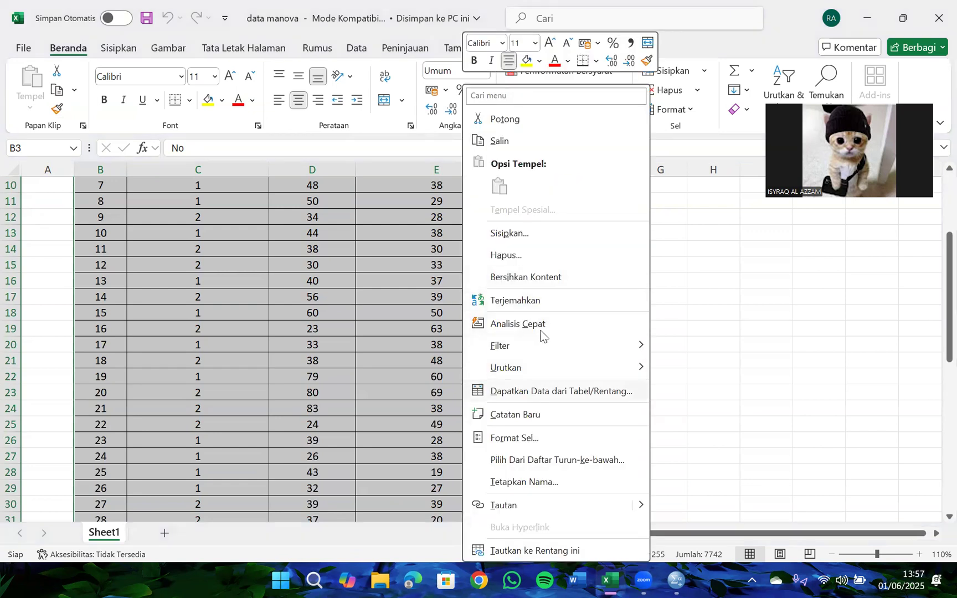
click(669, 302)
key(ctrl+c)
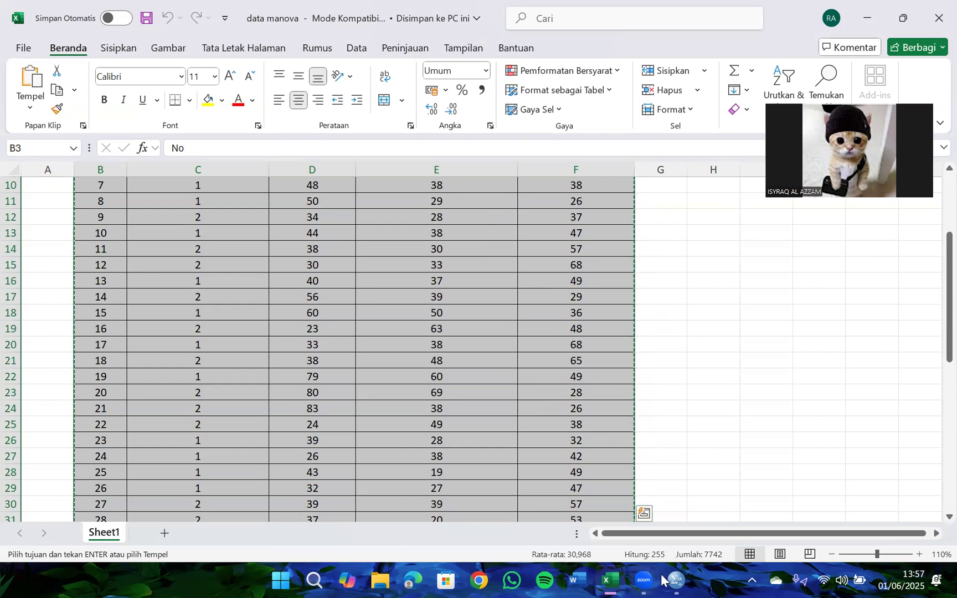
- Switch to SPSS and paste the copied table with variable names into the data grid, starting at the first cell
click(676, 579)
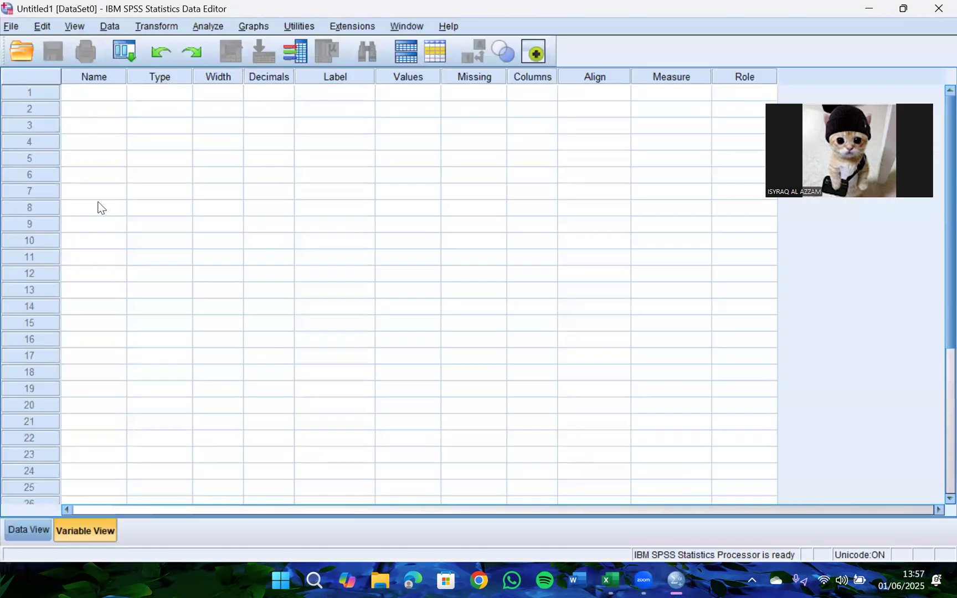
click(27, 529)
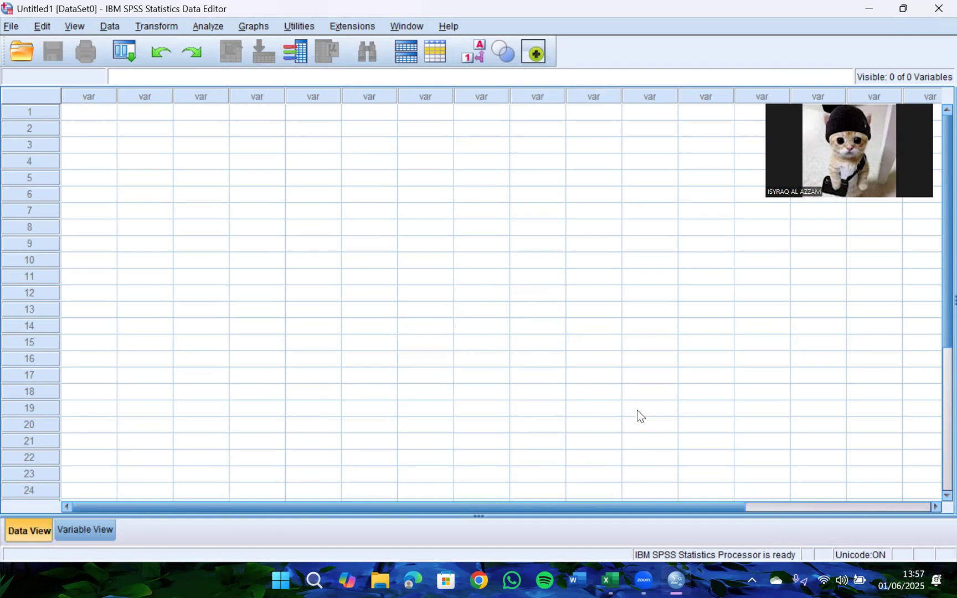
drag(766, 199, 942, 63)
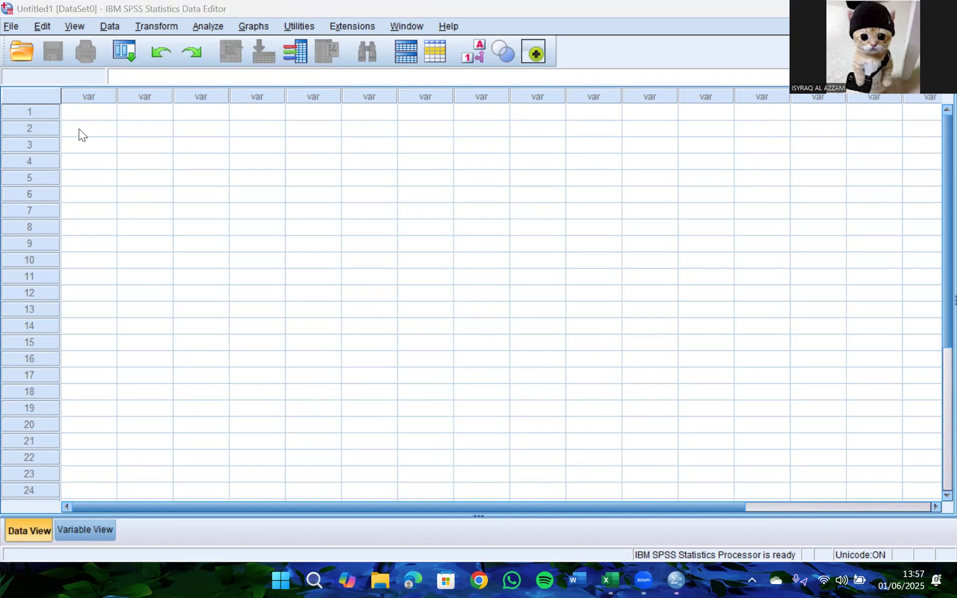
click(79, 111)
right_click(80, 111)
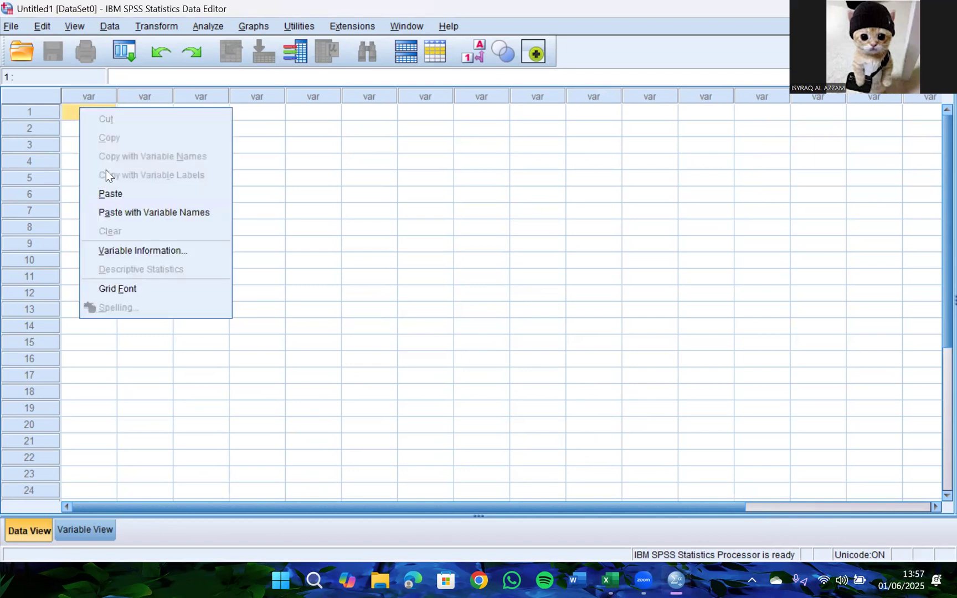
click(125, 212)
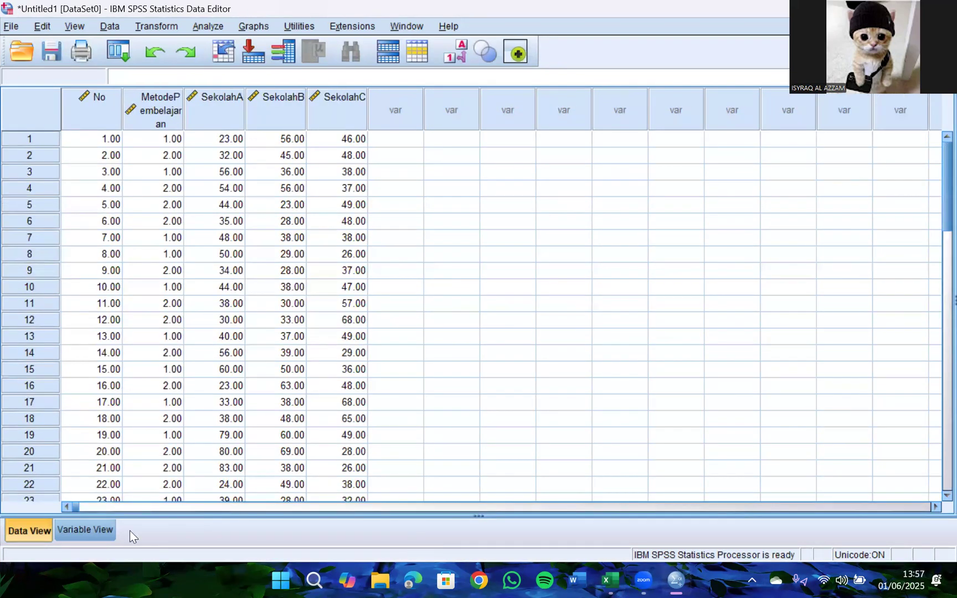
- Add the value label 1 = METODE KONVENSIONAL to the MetodePembelajaran variable
click(110, 527)
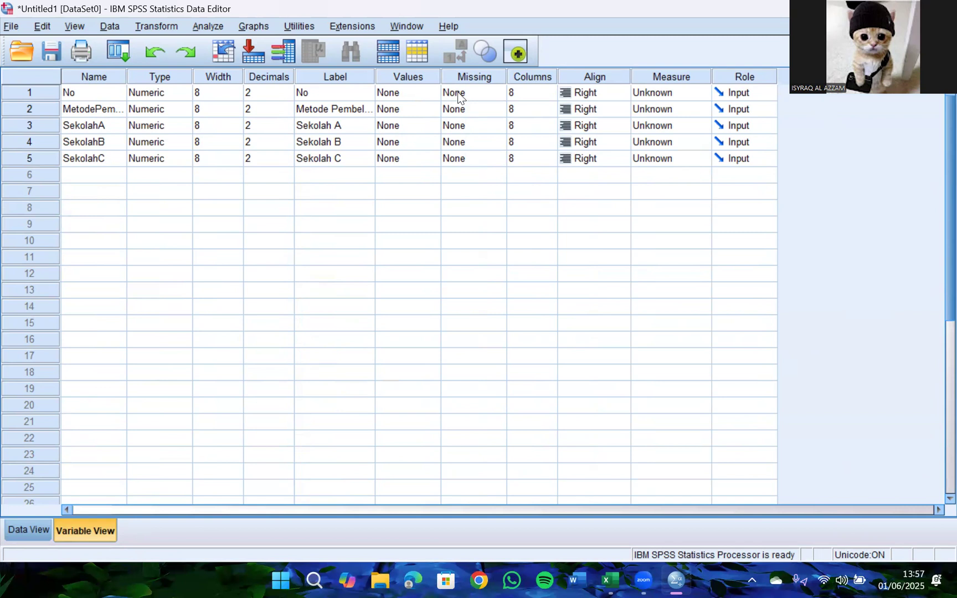
click(395, 109)
click(402, 110)
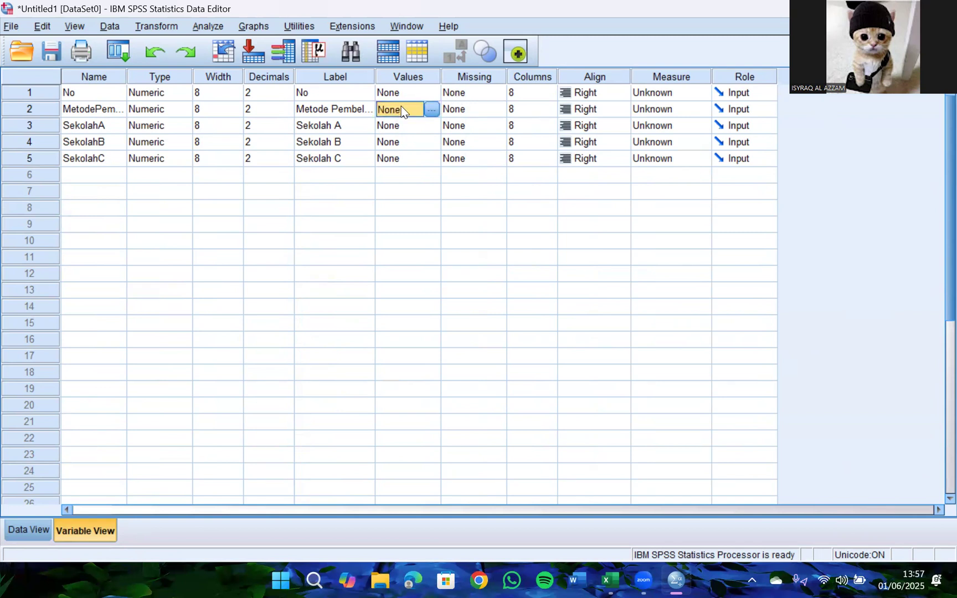
click(430, 109)
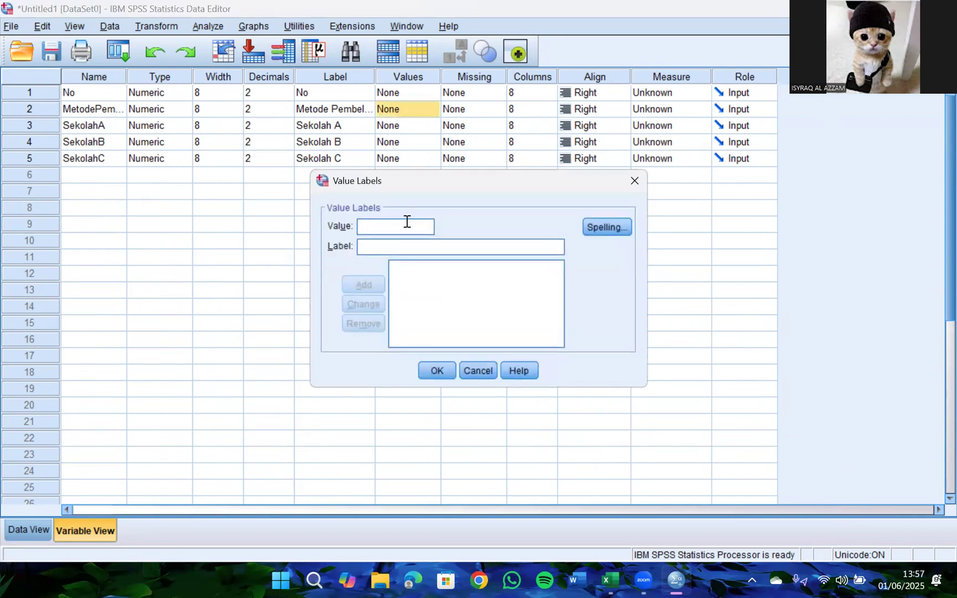
text(1)
click(424, 247)
text(METO)
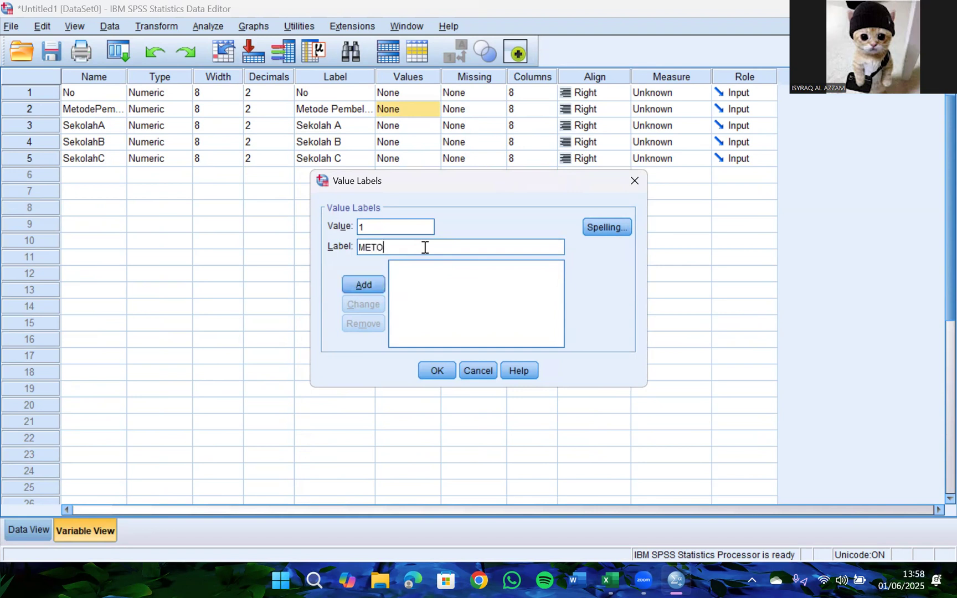
text(DE KOM)
key(BackSpace)
text(NVENSIONAL)
click(363, 285)
- Add the value label 2 = METODE MODERN to MetodePembelajaran and accept the value labels
text(2)
click(397, 248)
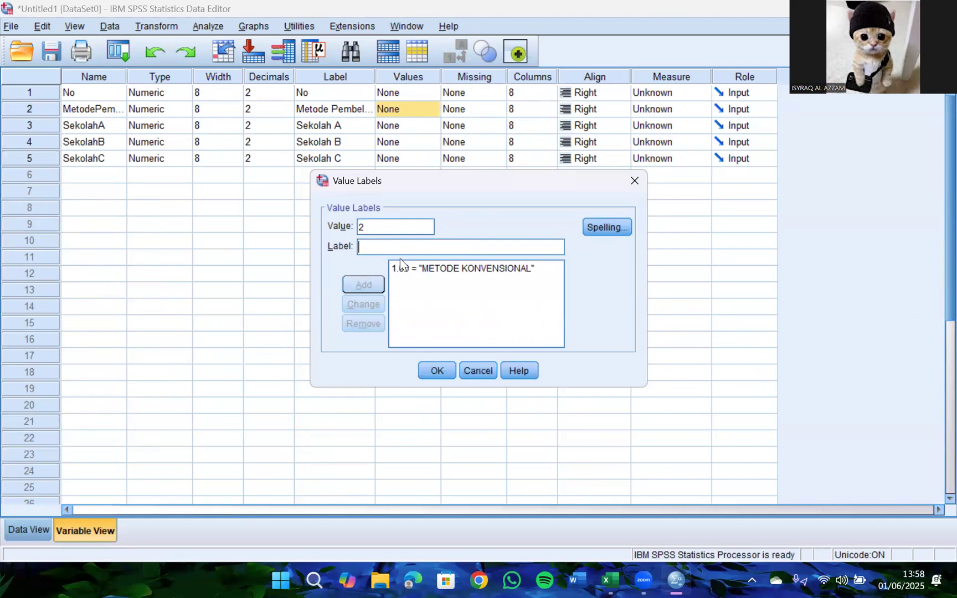
text(METODE)
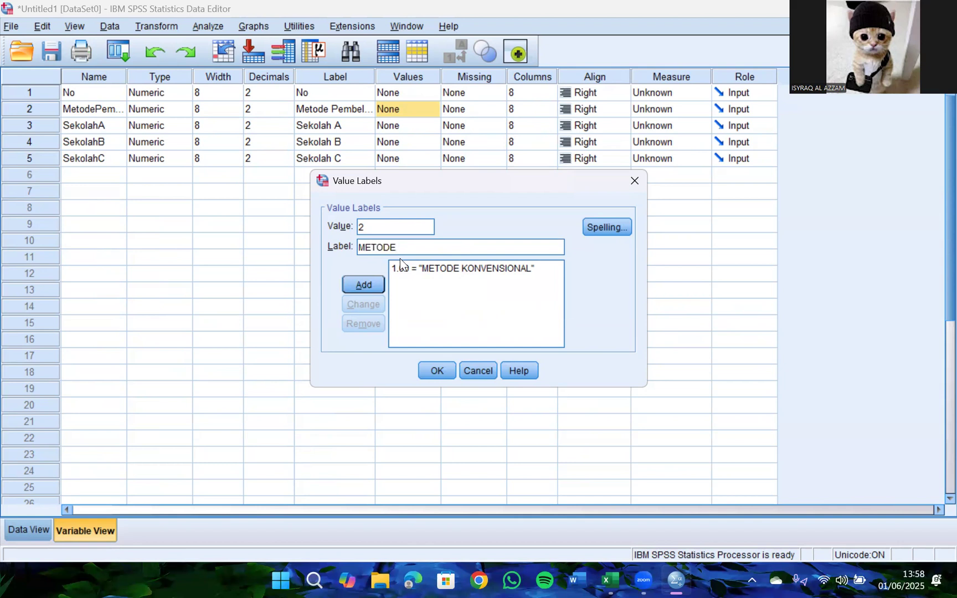
text(MODERN)
click(368, 280)
click(442, 373)
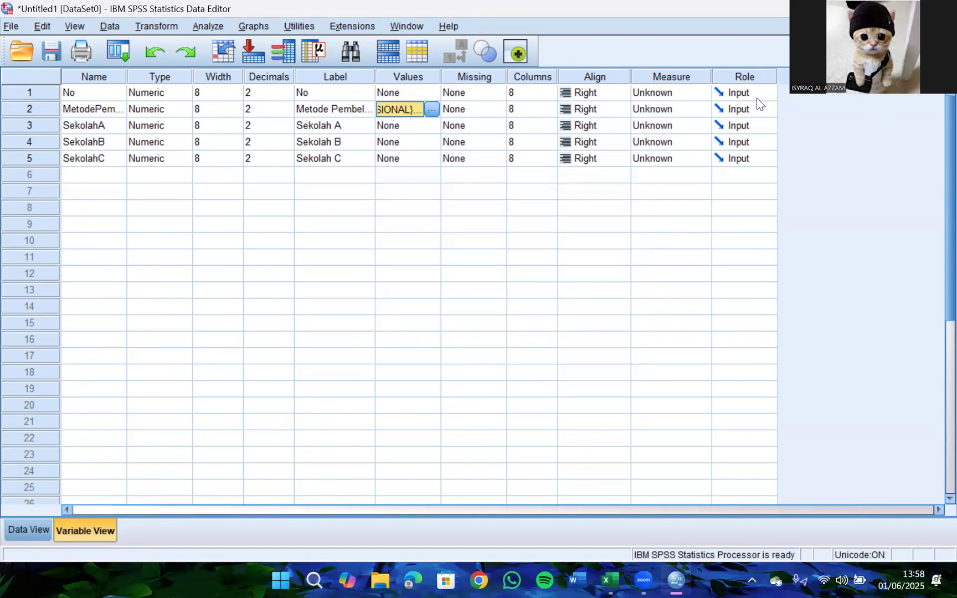
- Set the measurement level of all five variables, No through SekolahC, to Scale
click(680, 92)
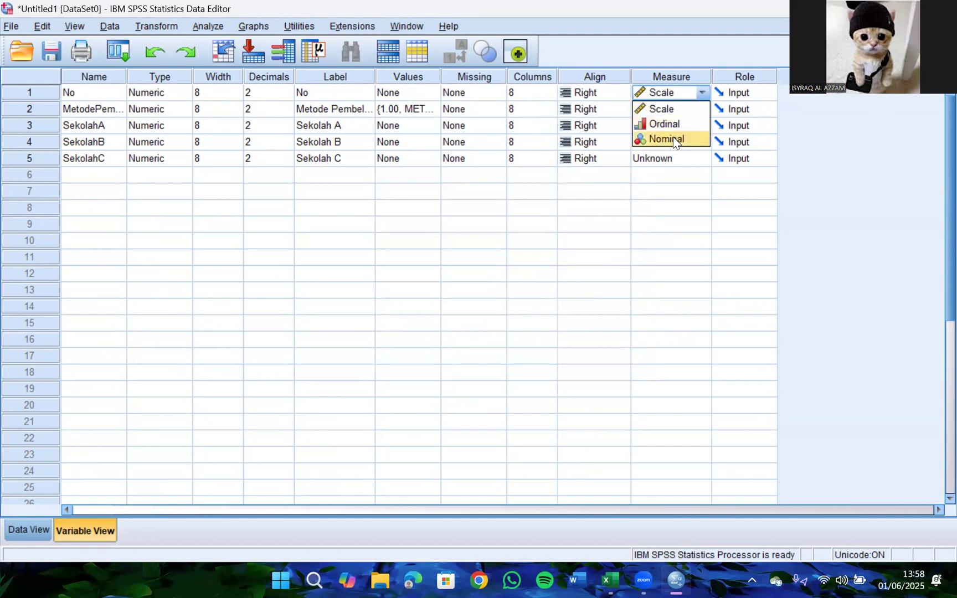
click(674, 113)
click(671, 109)
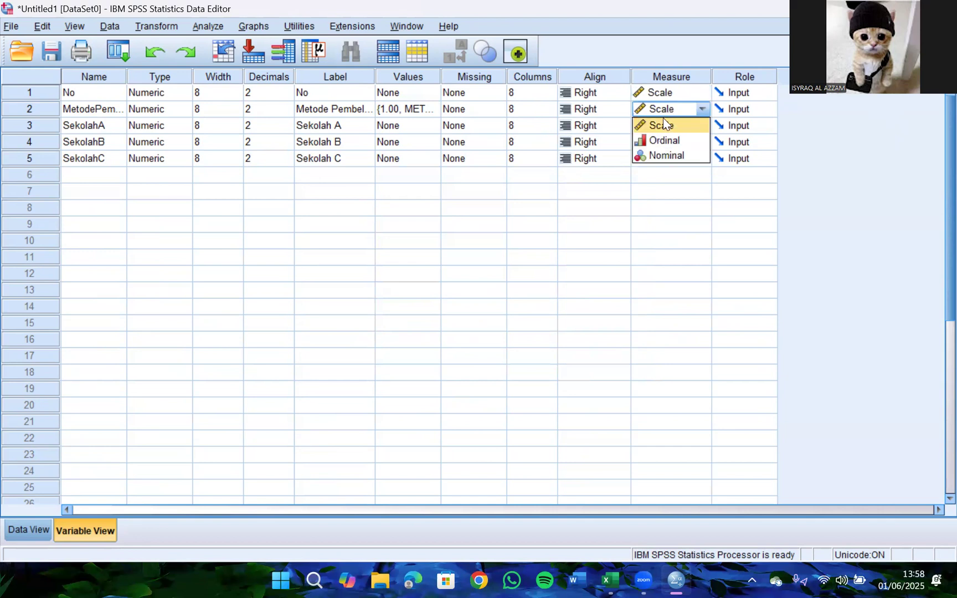
click(663, 120)
click(663, 124)
click(663, 140)
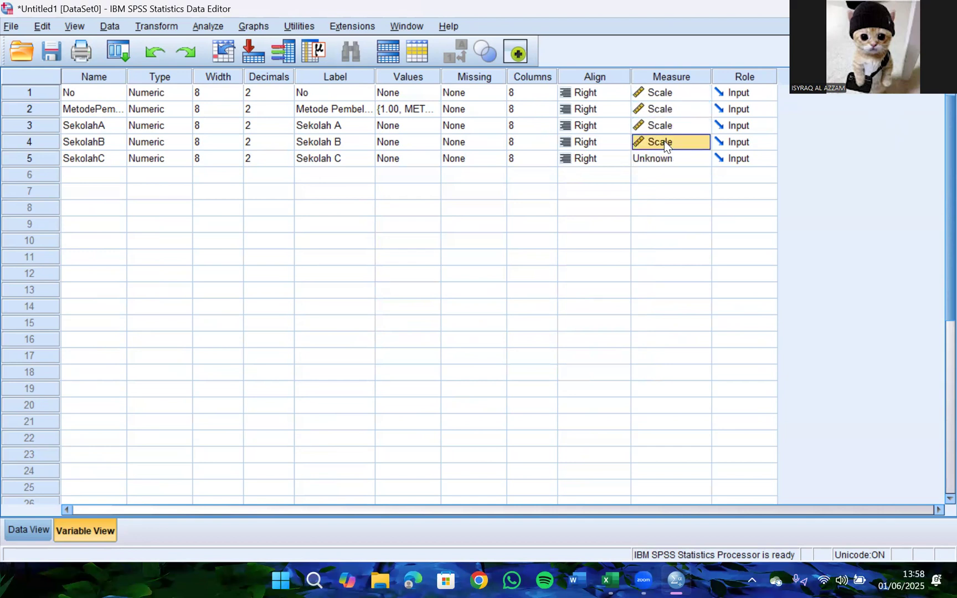
click(667, 157)
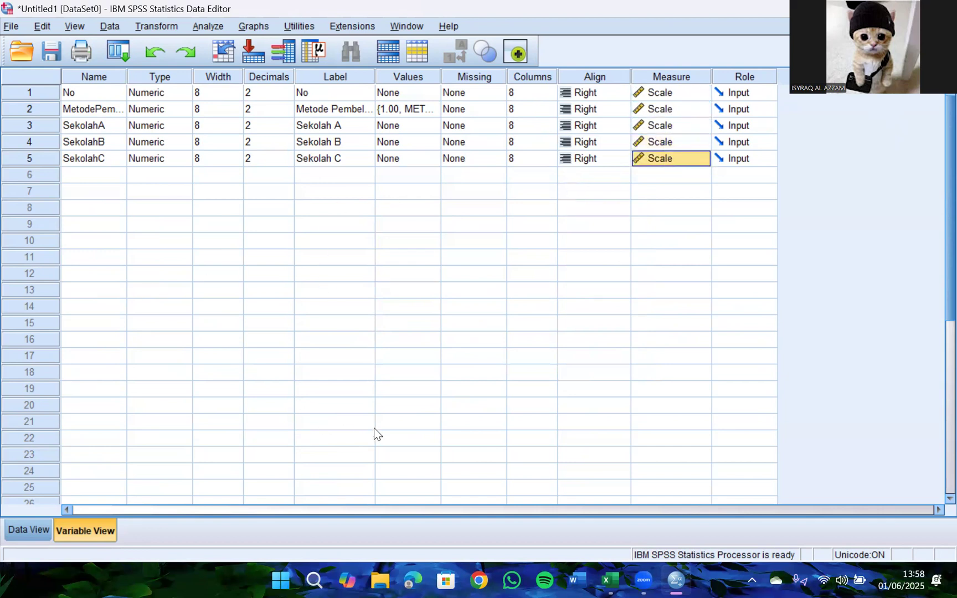
- Examine the MetodePembelajaran codes in the data and check them against the variable's defined value labels
click(39, 525)
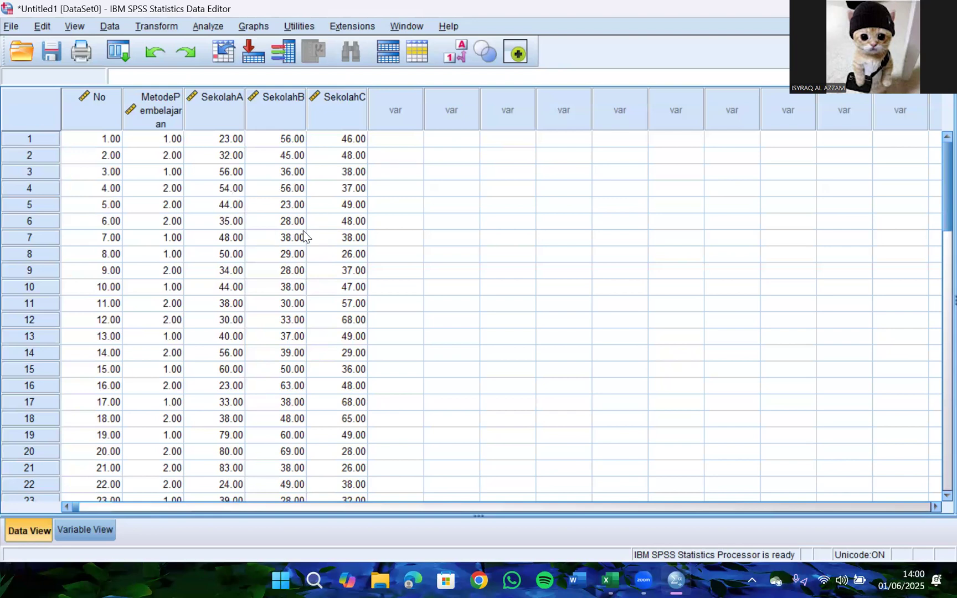
click(169, 154)
click(169, 141)
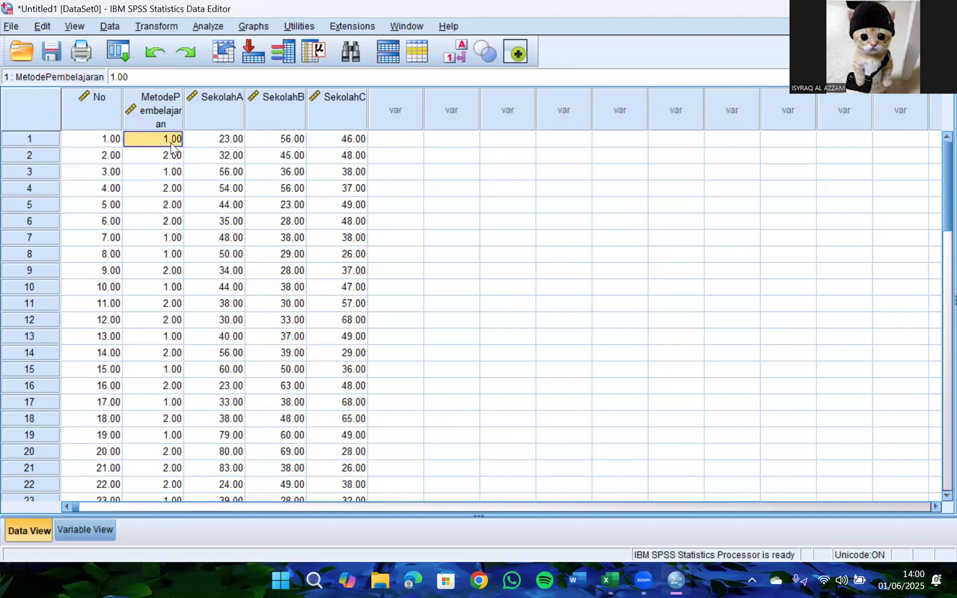
click(161, 222)
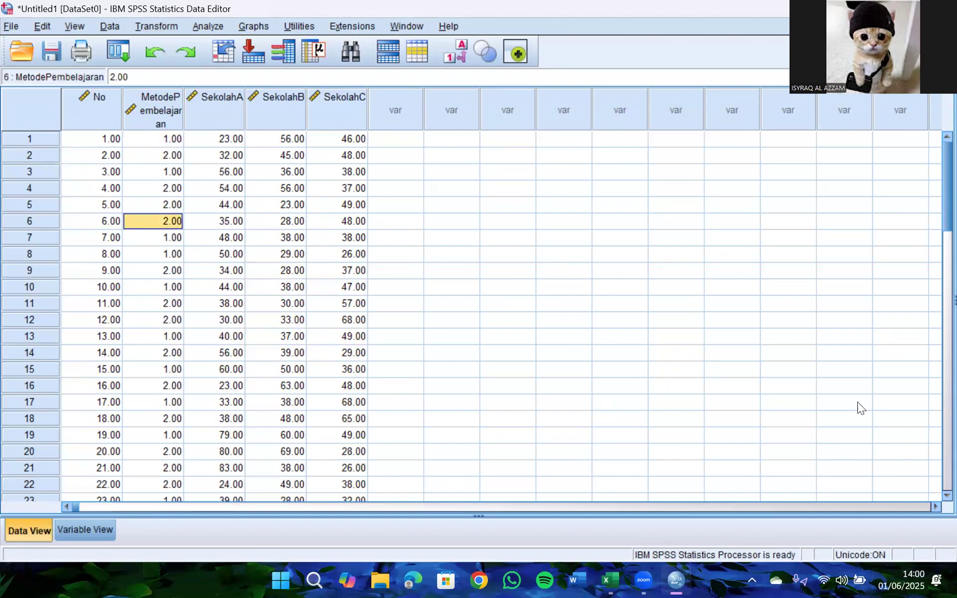
click(90, 529)
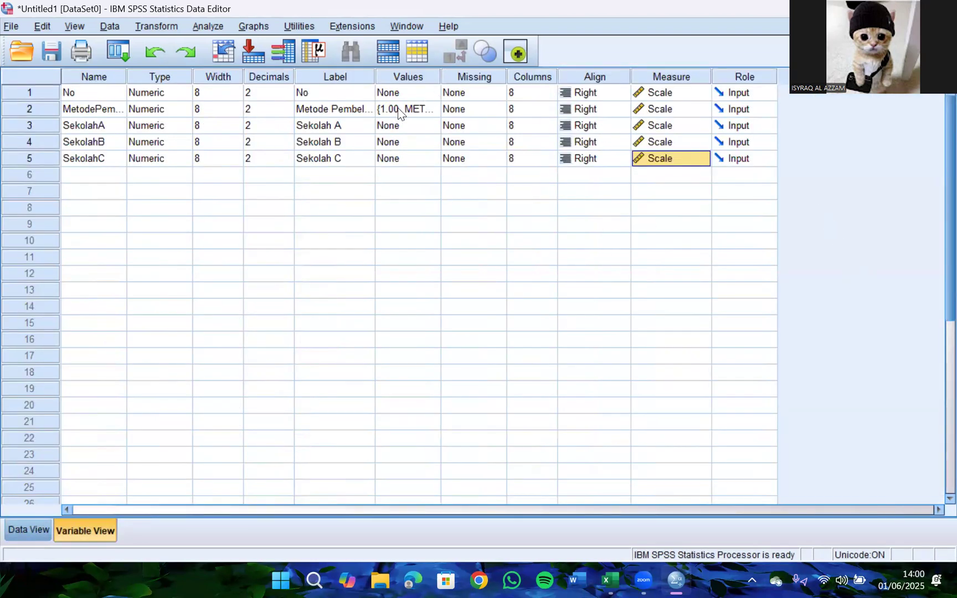
click(421, 109)
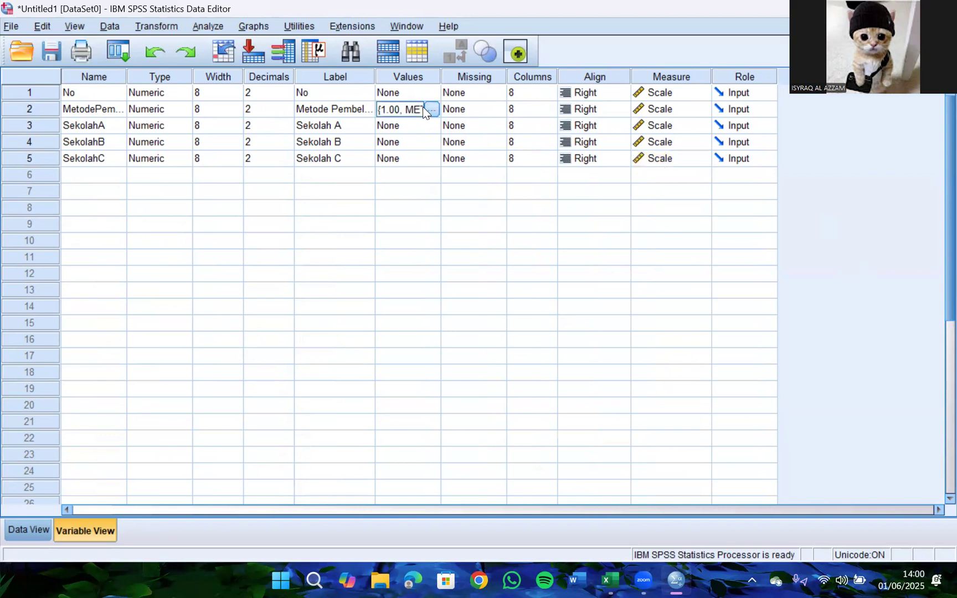
click(428, 109)
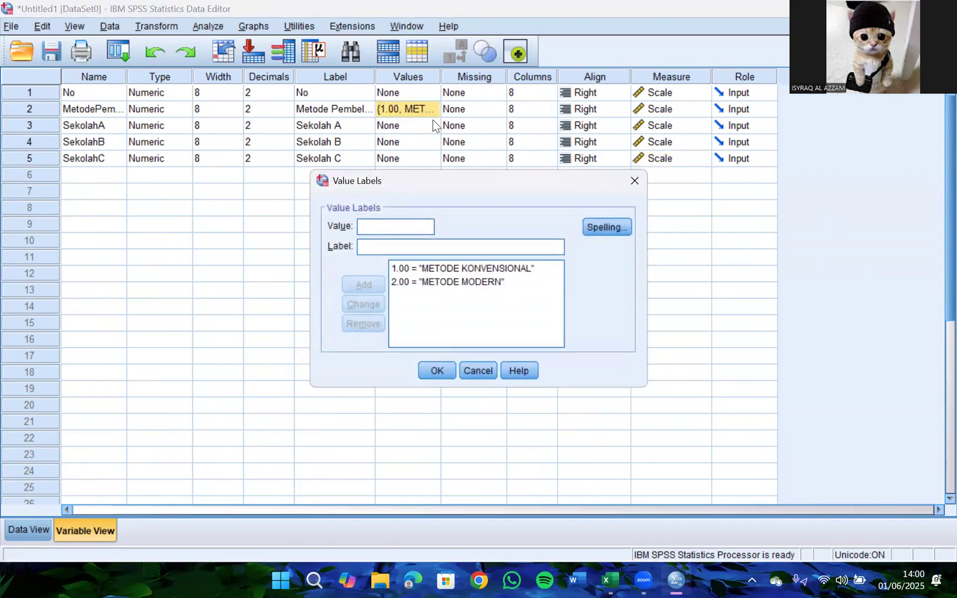
click(435, 371)
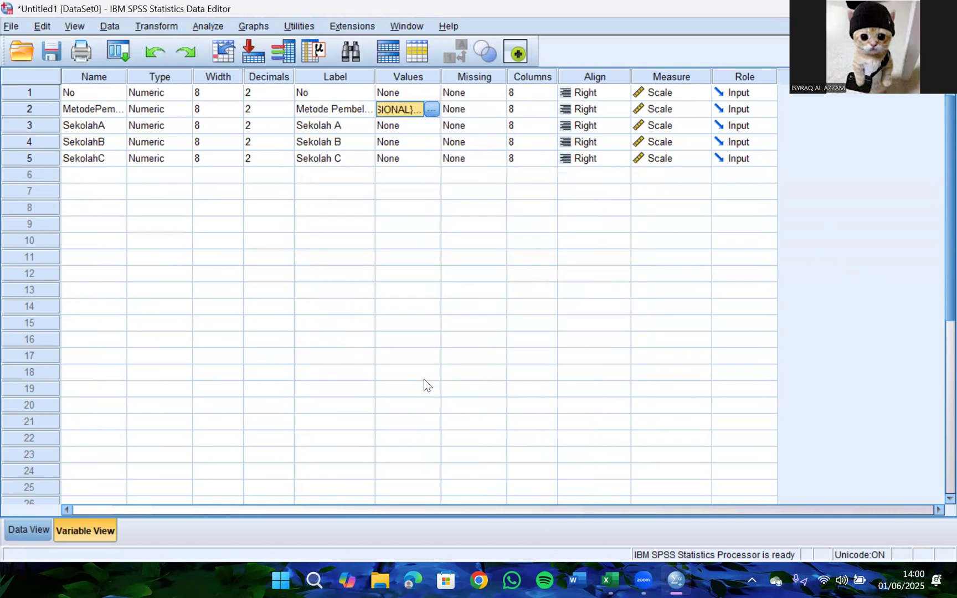
click(26, 532)
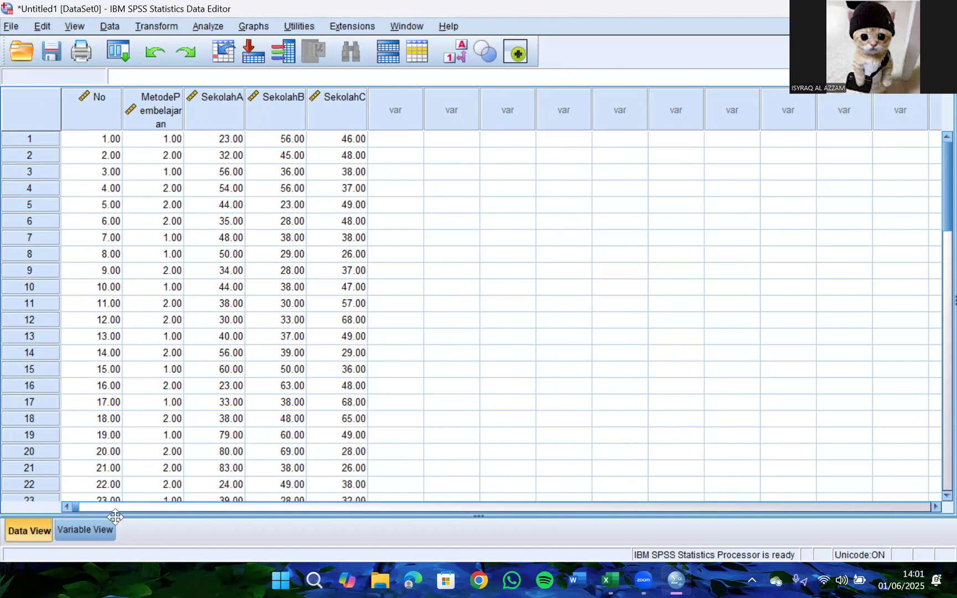
click(89, 528)
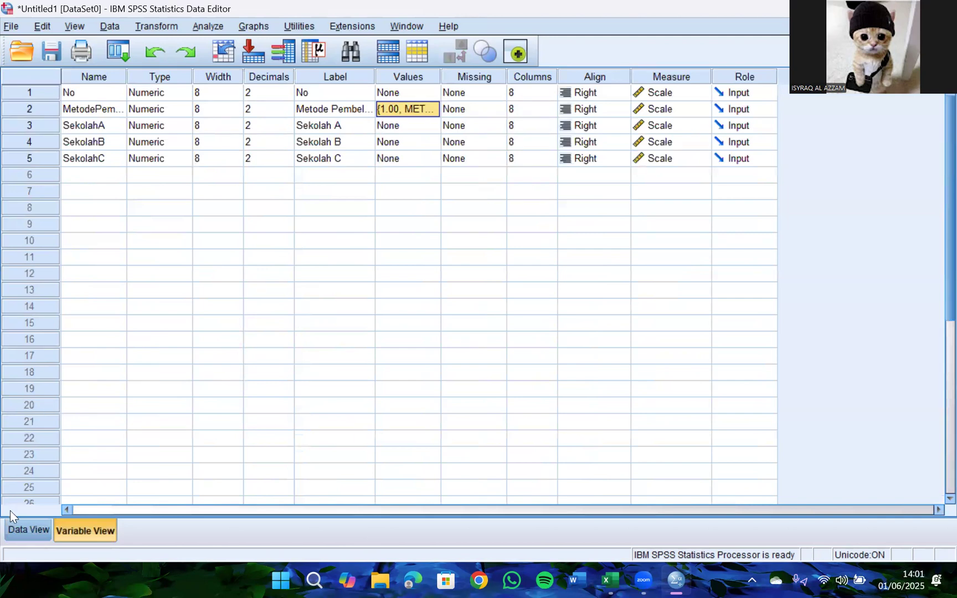
click(20, 526)
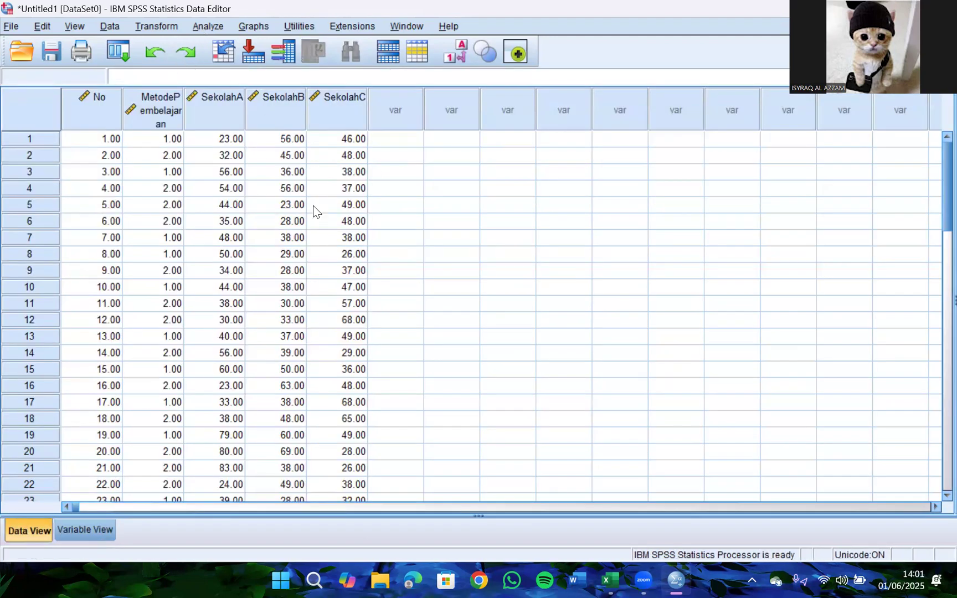
- Start a General Linear Model Multivariate analysis and assign Metode Pembelajaran as the fixed factor
click(207, 26)
mouse_move(354, 131)
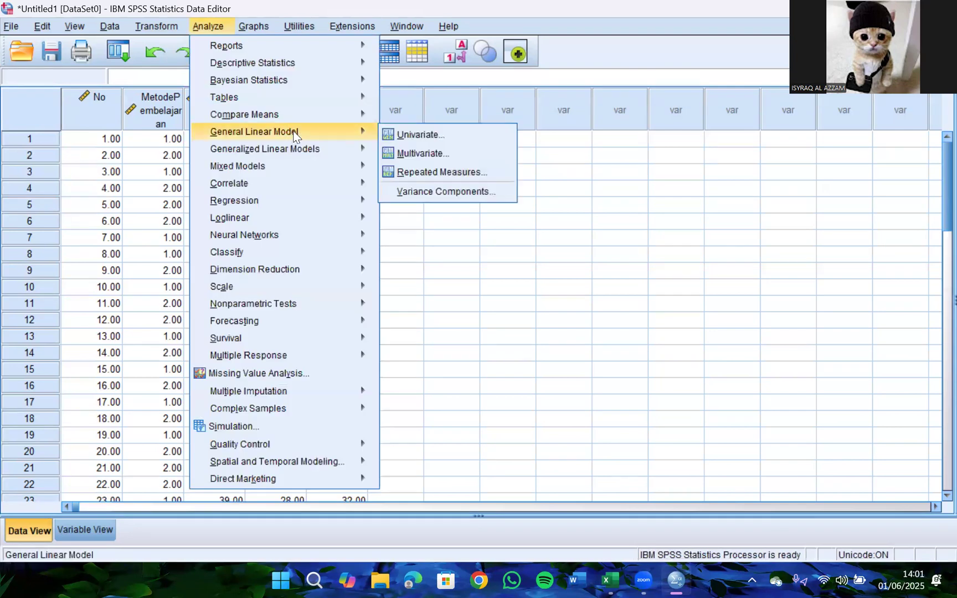
click(427, 155)
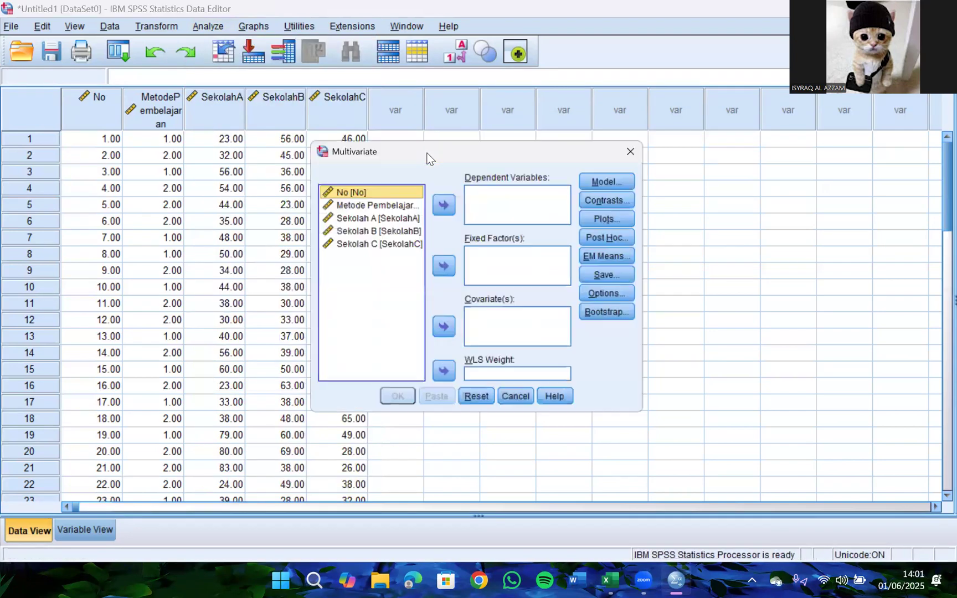
click(402, 204)
click(445, 268)
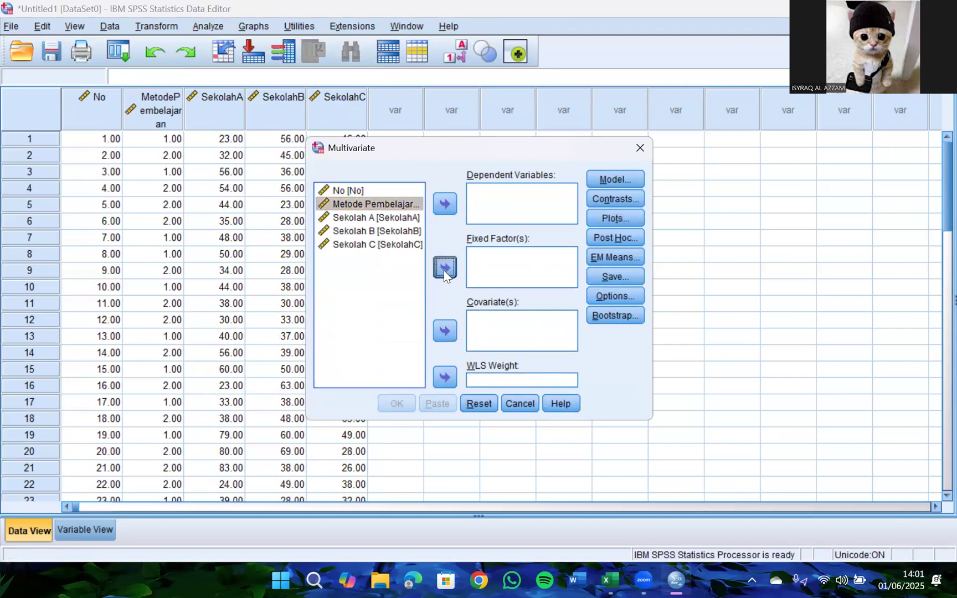
- Assign Sekolah A, Sekolah B and Sekolah C together as the dependent variables of the multivariate analysis
click(398, 203)
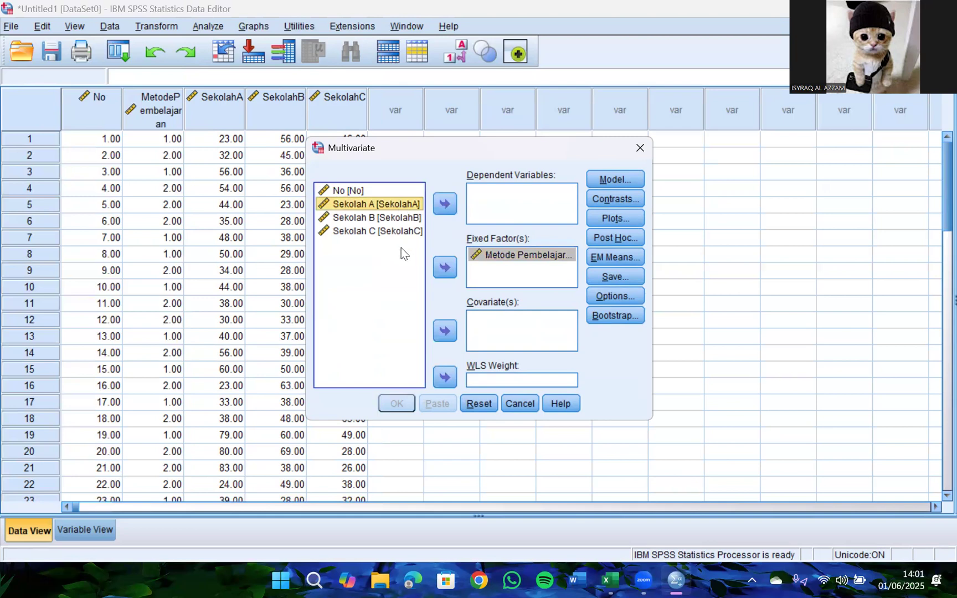
key(shift+Down)
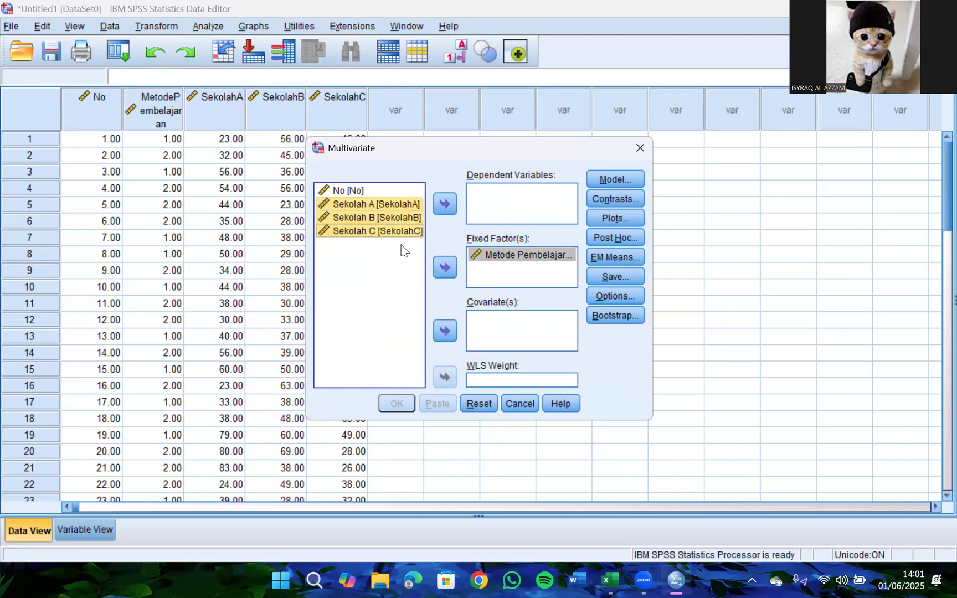
shift+click(414, 235)
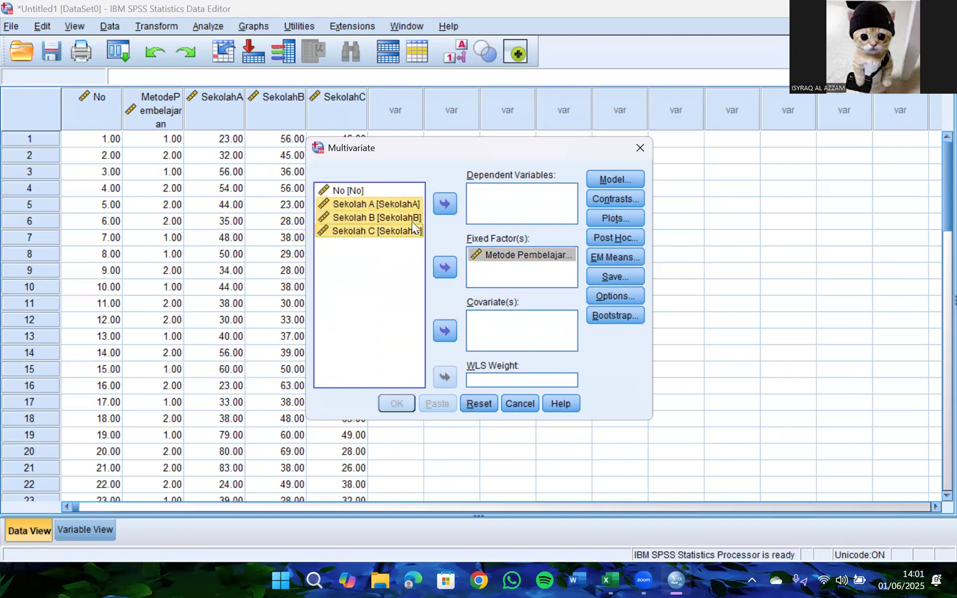
click(445, 203)
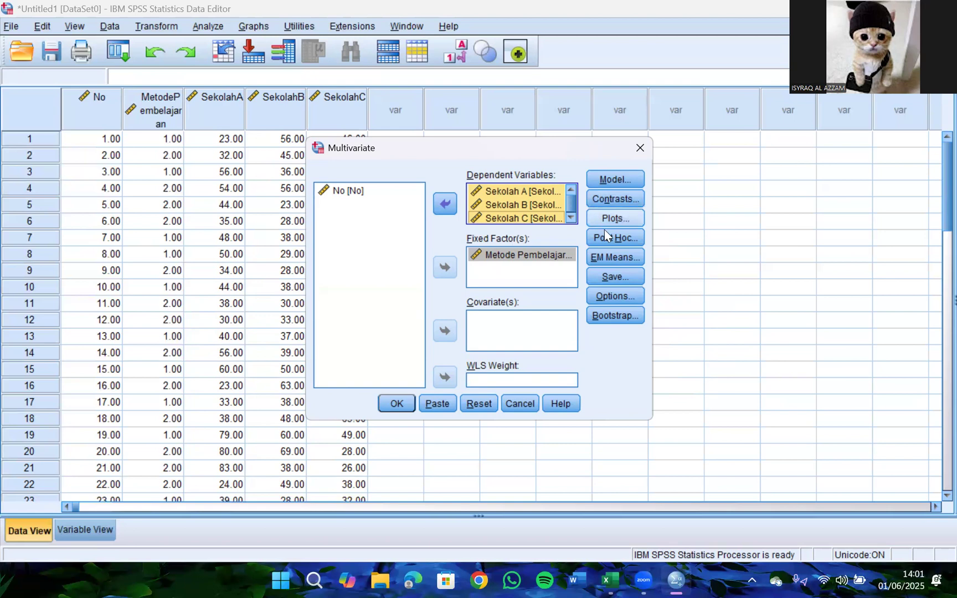
- Enable descriptive statistics, estimates of effect size and homogeneity tests in the multivariate output options and accept them
click(609, 295)
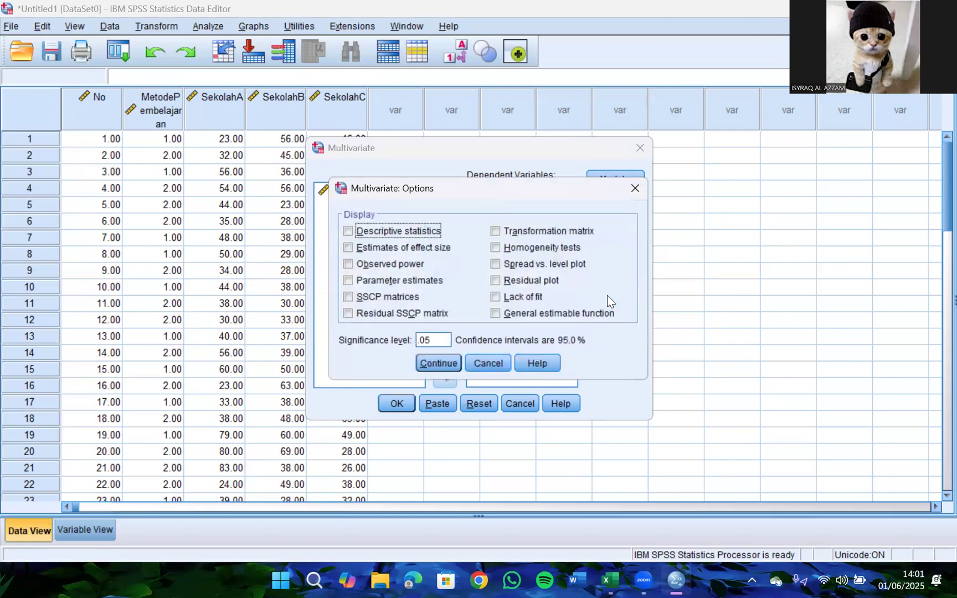
click(423, 230)
click(410, 249)
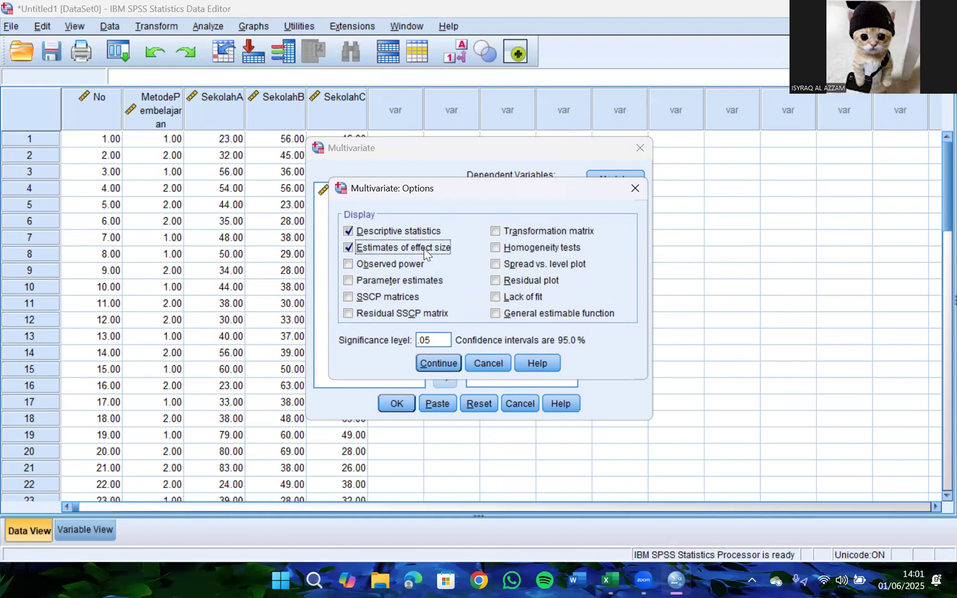
click(521, 253)
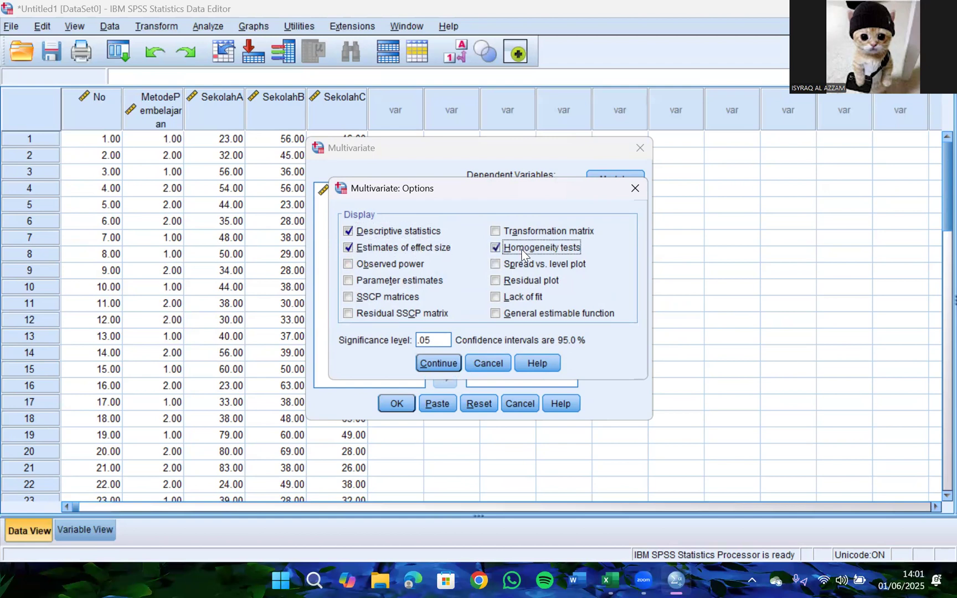
click(441, 367)
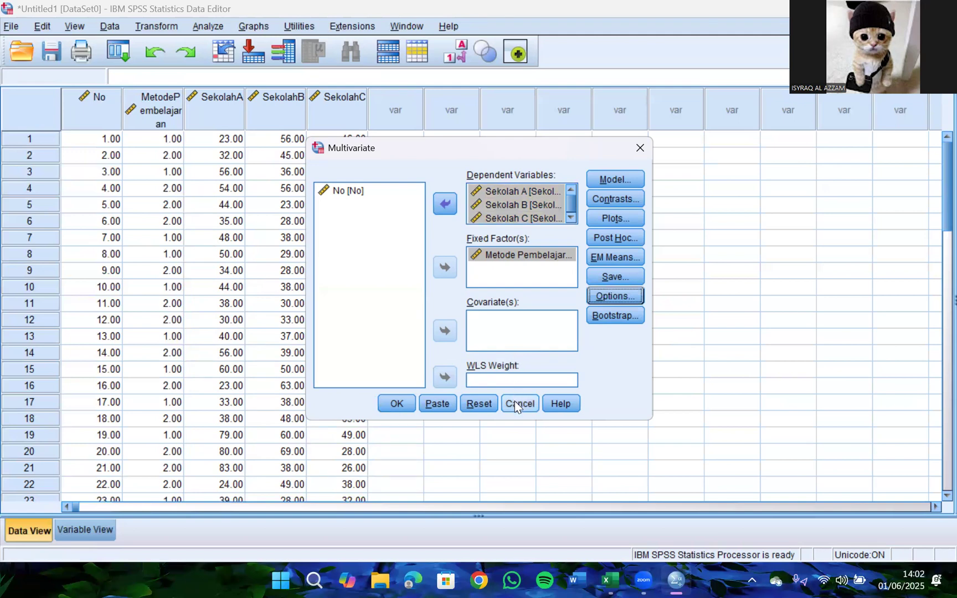
- Add a profile plot with MetodePembelajaran on the horizontal axis and accept the plot settings
click(623, 221)
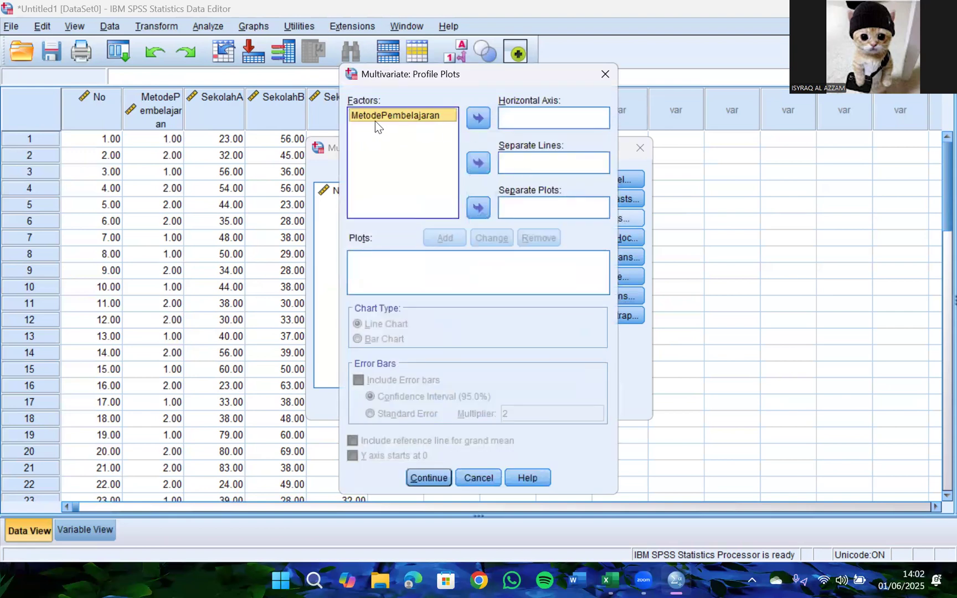
click(477, 118)
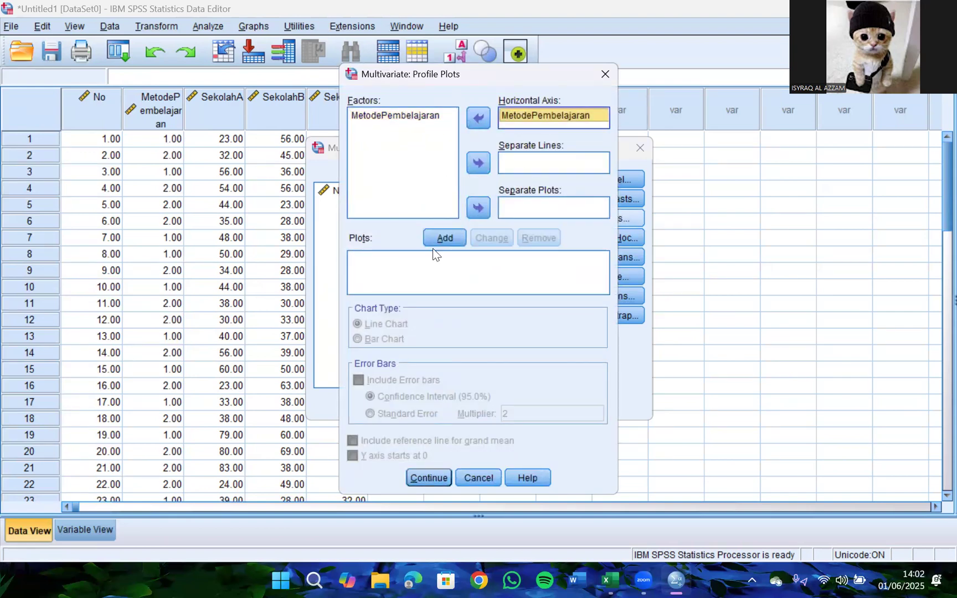
click(444, 237)
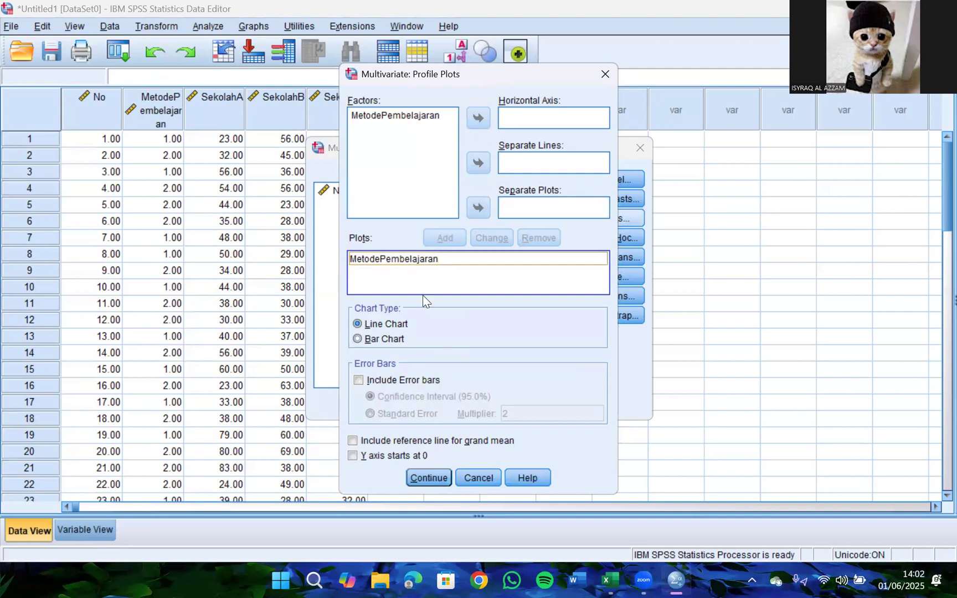
click(415, 483)
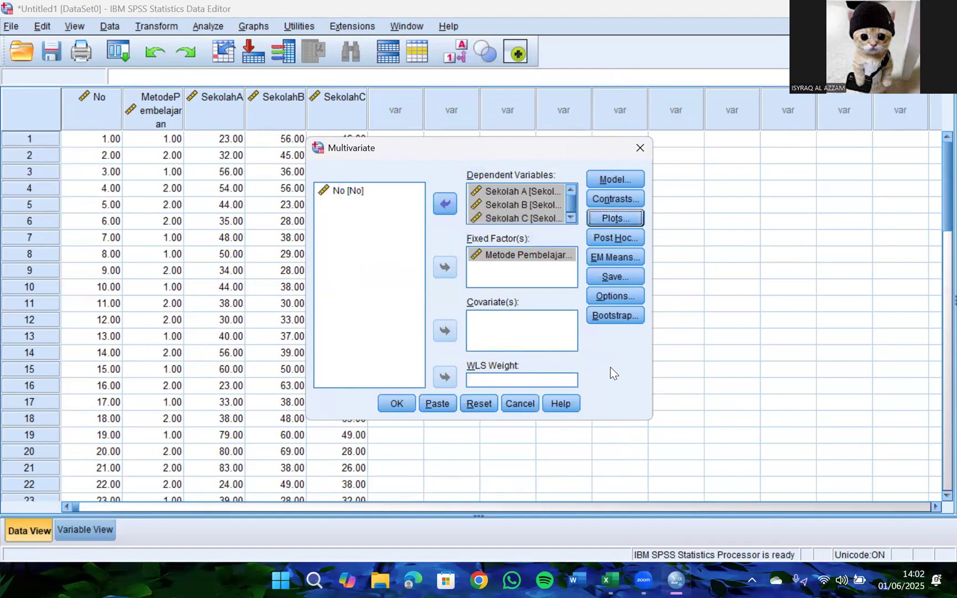
- Choose a Simple contrast with First as the reference category for MetodePembelajaran and run the multivariate analysis
click(631, 203)
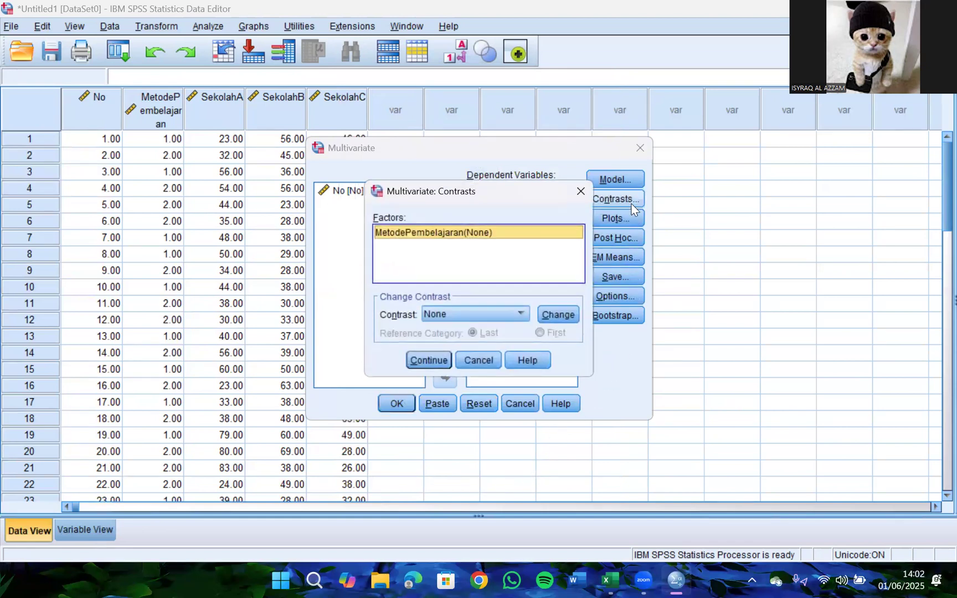
click(481, 315)
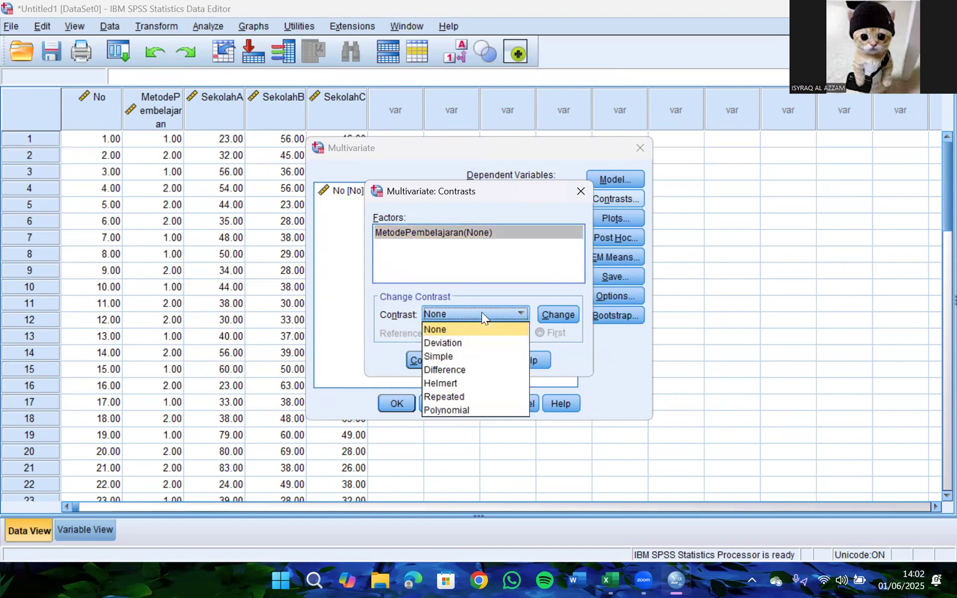
click(475, 356)
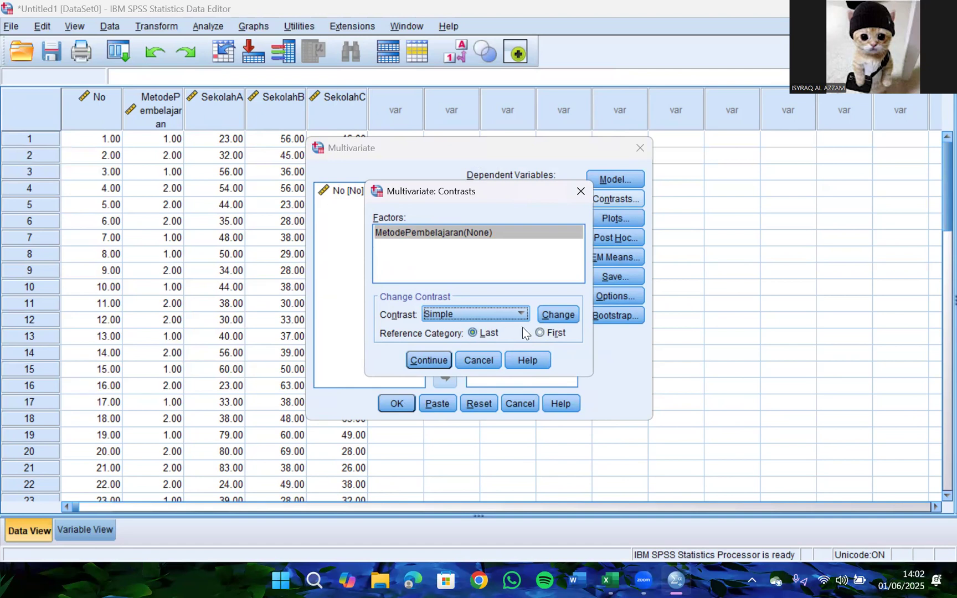
click(539, 332)
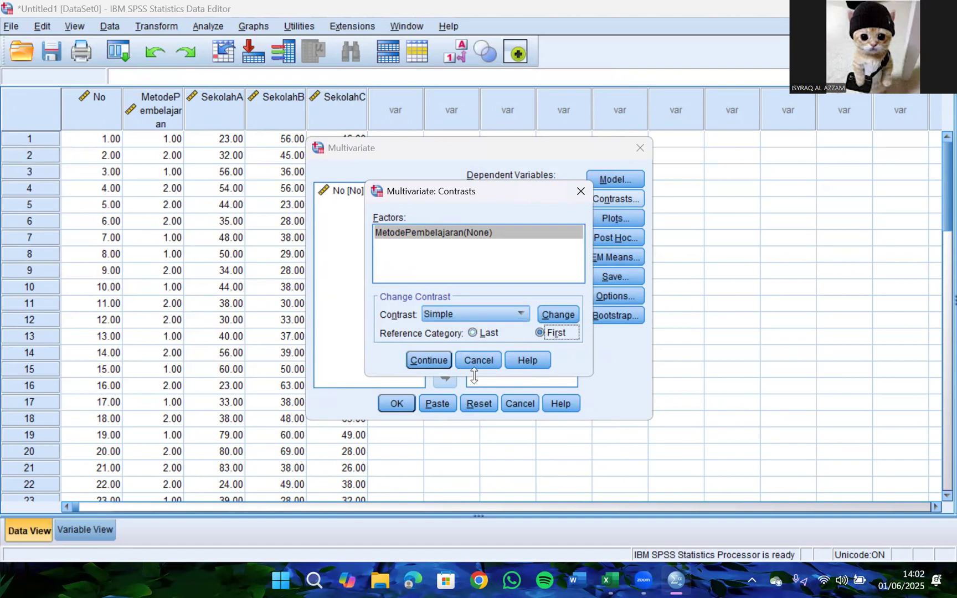
click(428, 361)
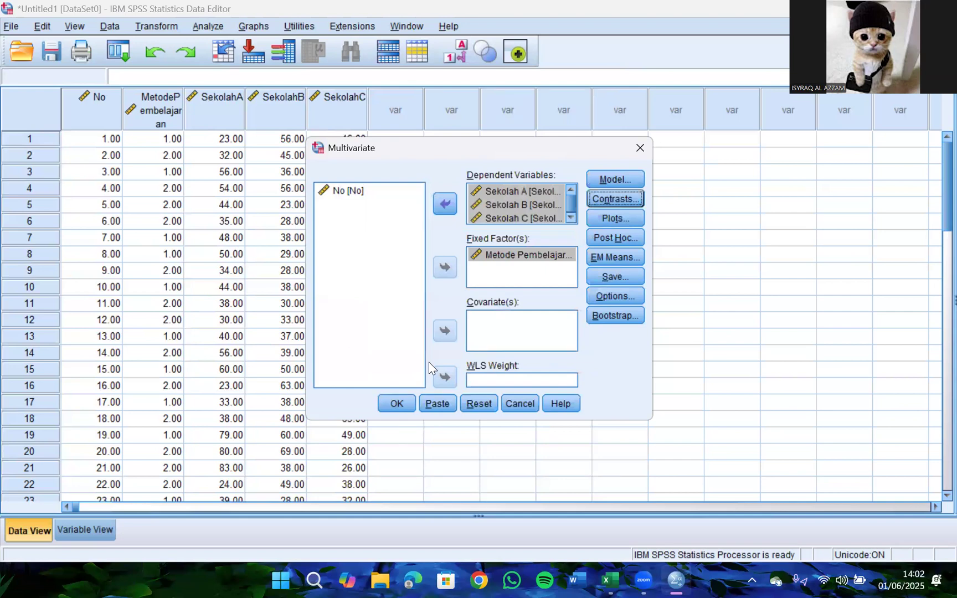
click(397, 403)
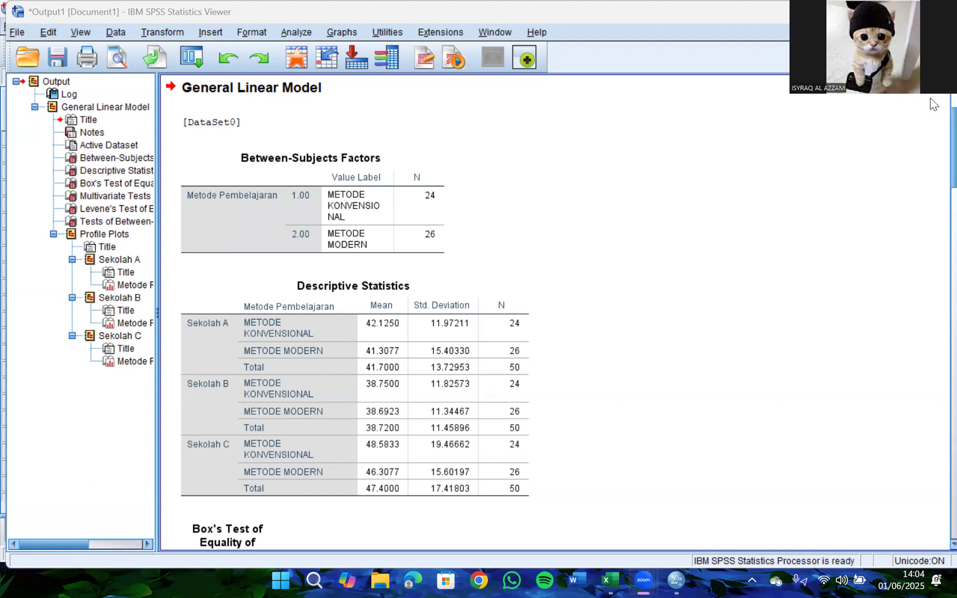
- Review the Between-Subjects Factors, Descriptive Statistics and Box's Test of Equality of Covariance Matrices tables in the output
click(329, 209)
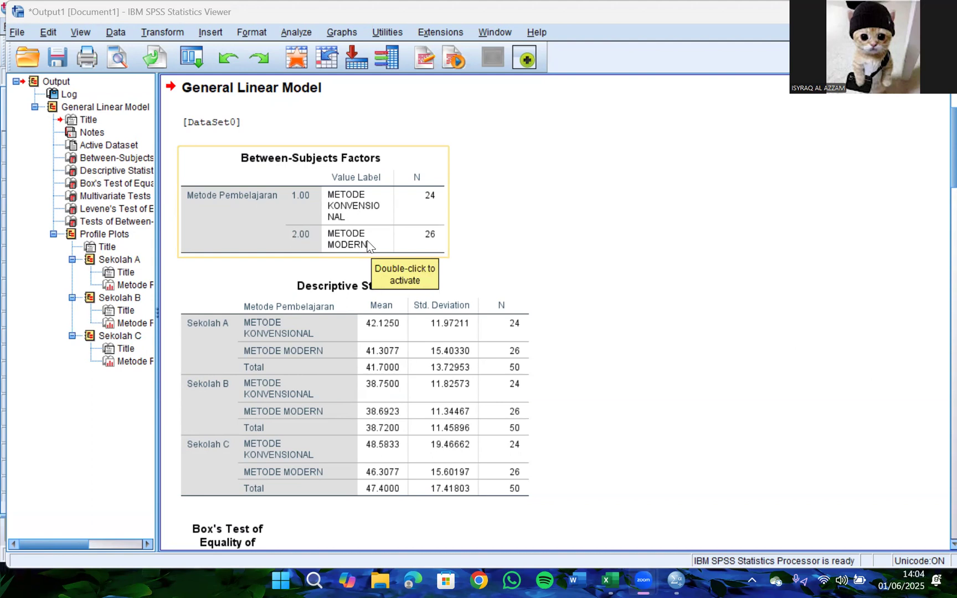
click(360, 284)
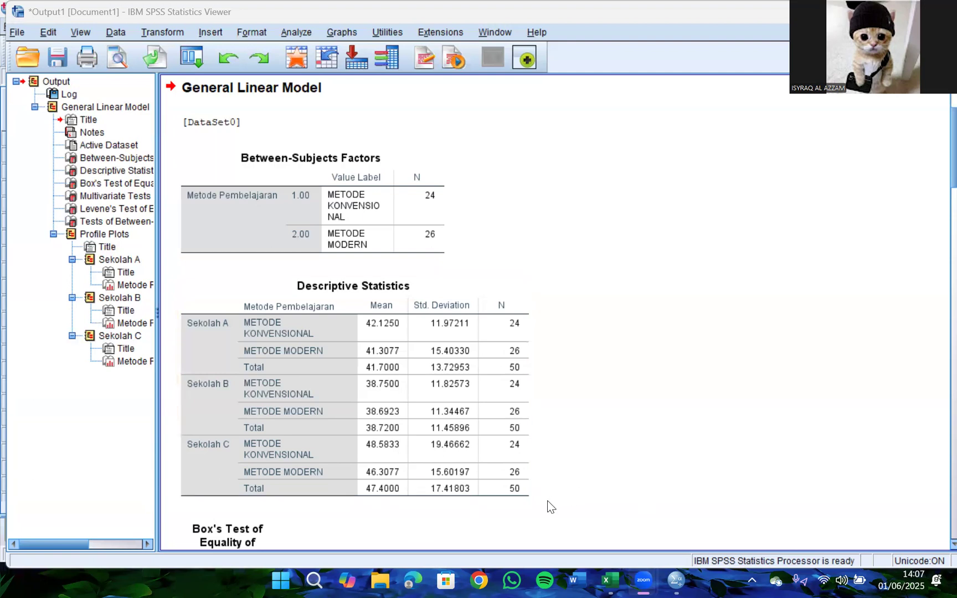
scroll(496, 528, down, 3)
scroll(496, 520, down, 3)
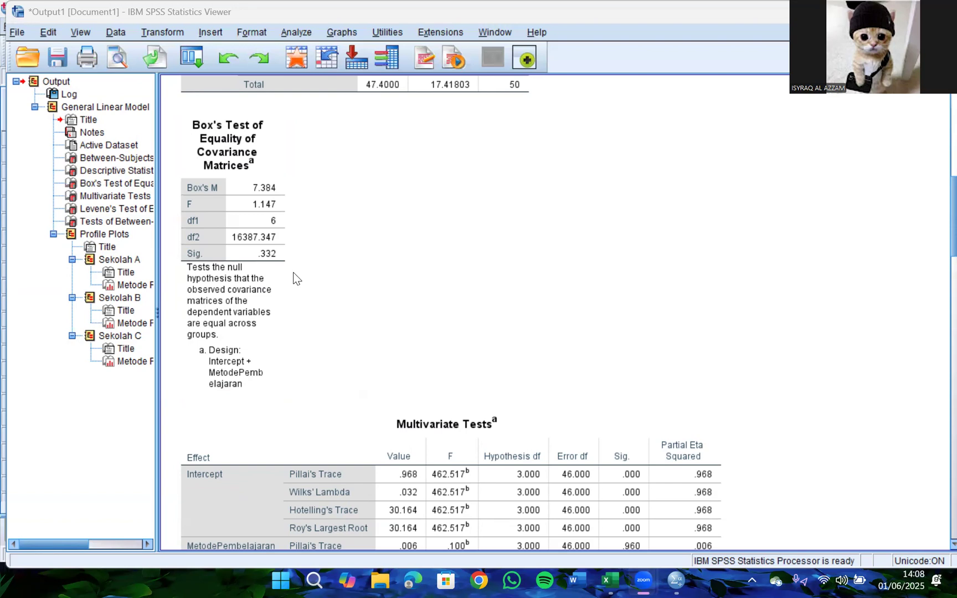
scroll(305, 283, down, 3)
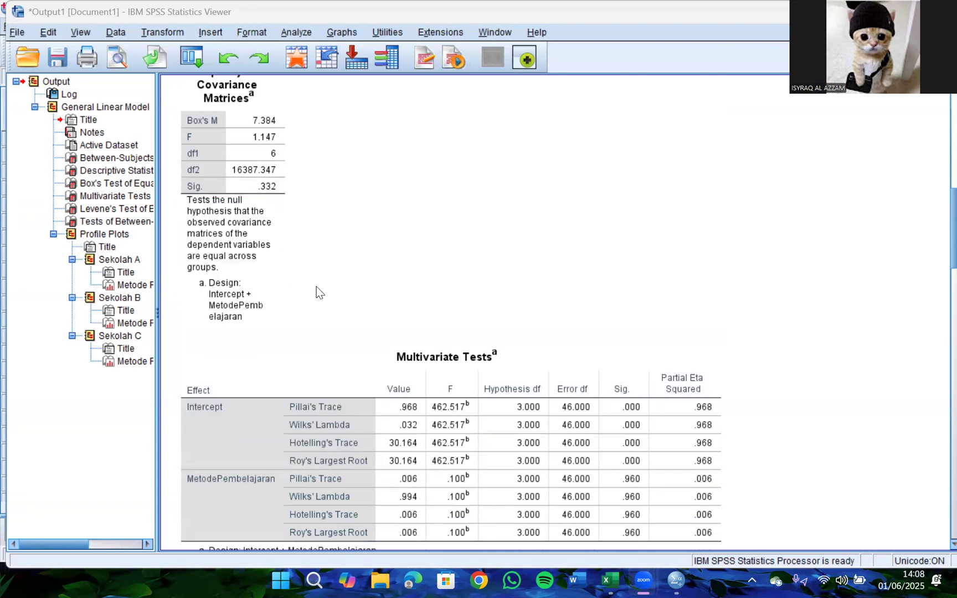
- Examine the Multivariate Tests table, comparing the four test statistics and their significance for the MetodePembelajaran effect
scroll(319, 292, down, 2)
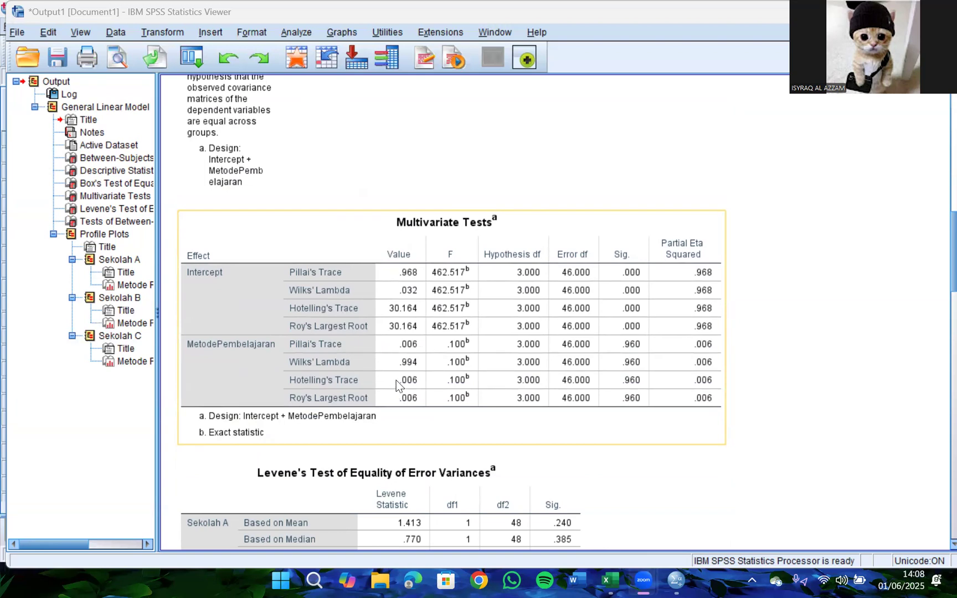
scroll(420, 386, down, 2)
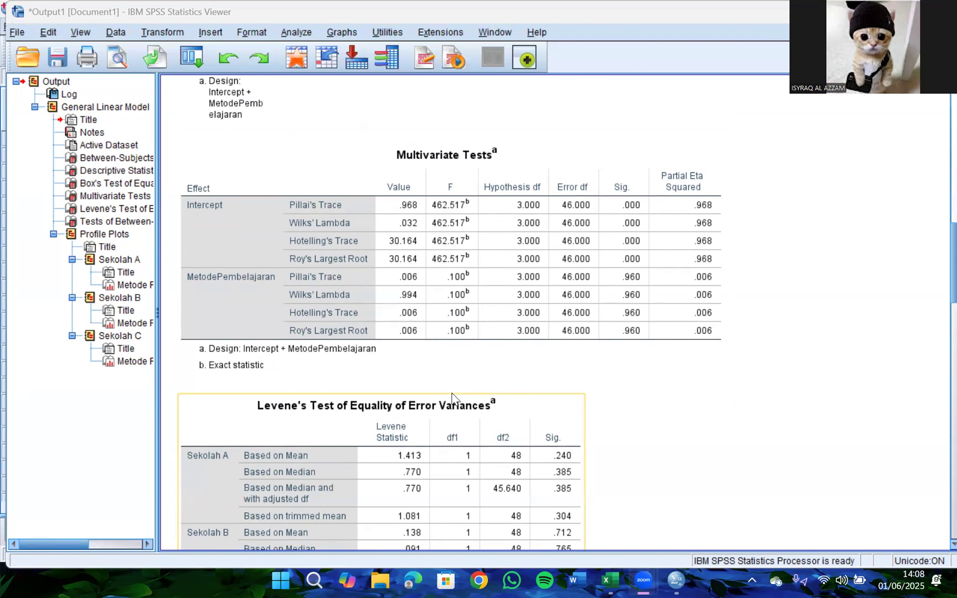
click(479, 335)
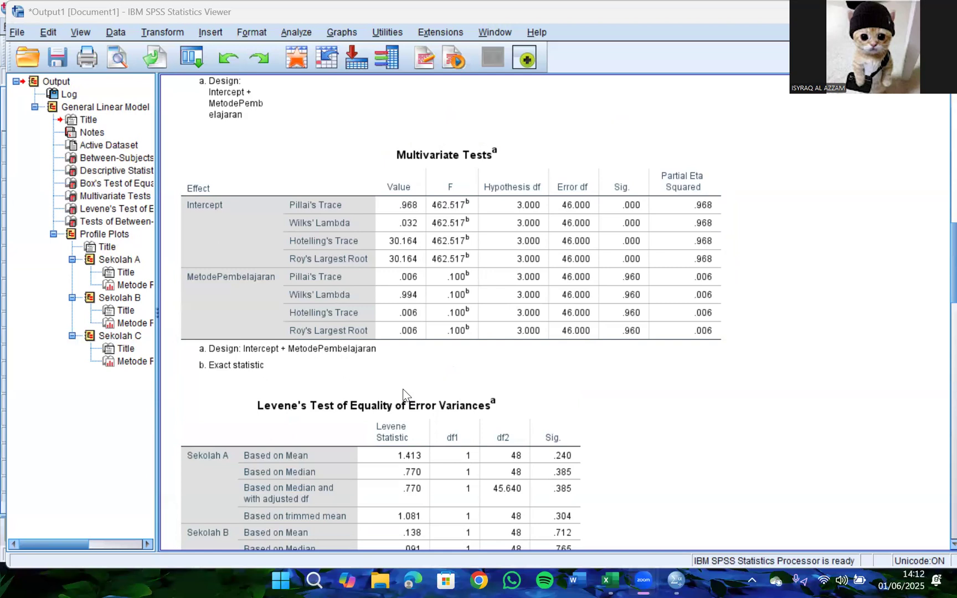
click(334, 293)
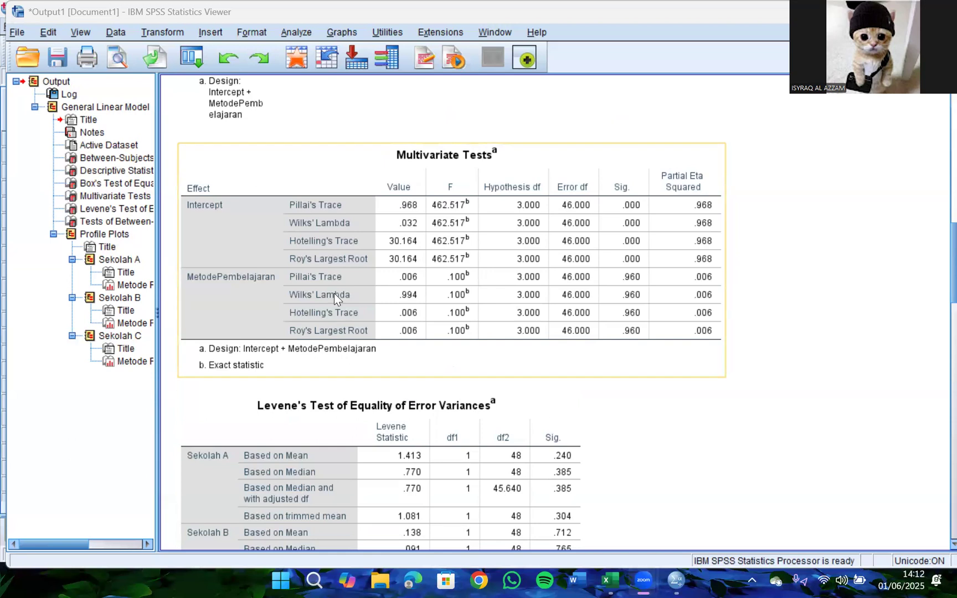
click(487, 387)
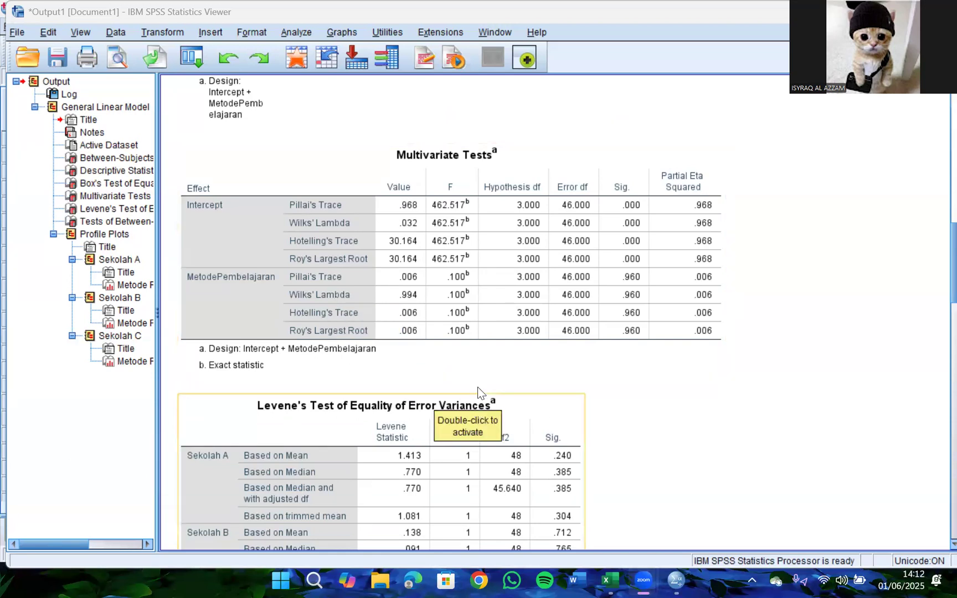
click(580, 369)
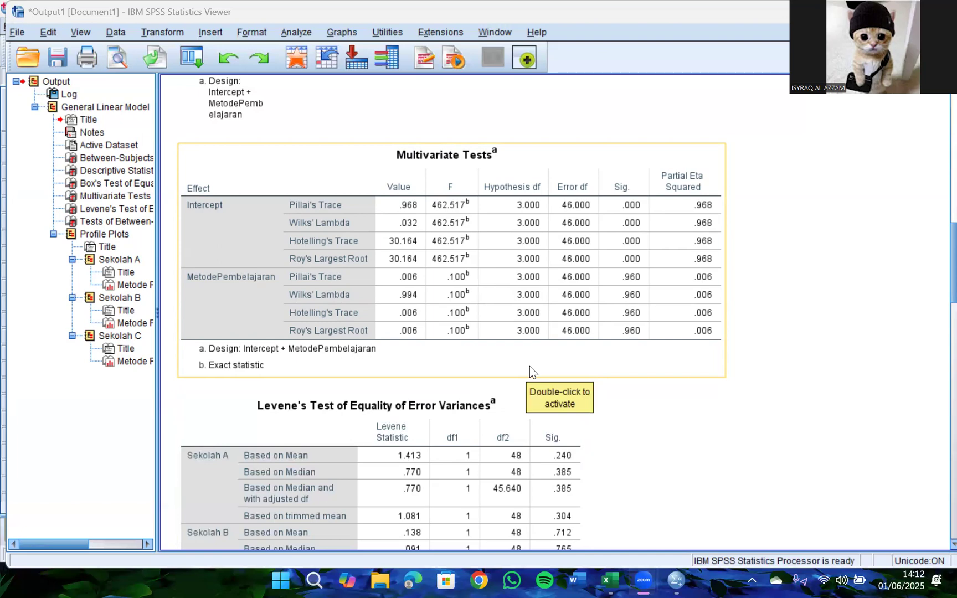
click(530, 383)
- Examine Levene's Test of Equality of Error Variances and the Tests of Between-Subjects Effects for Sekolah A, B and C
scroll(528, 400, down, 3)
scroll(530, 398, down, 10)
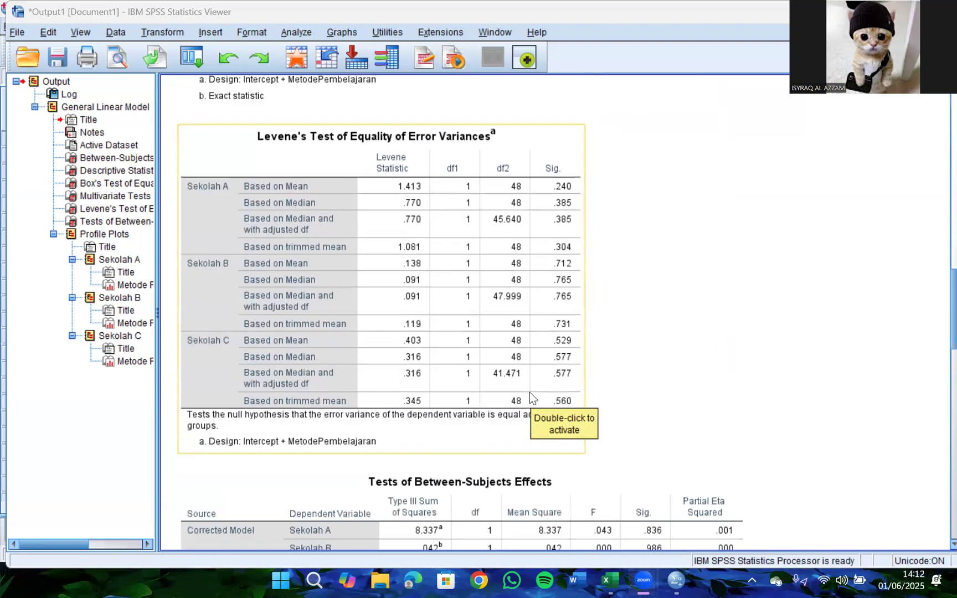
click(529, 393)
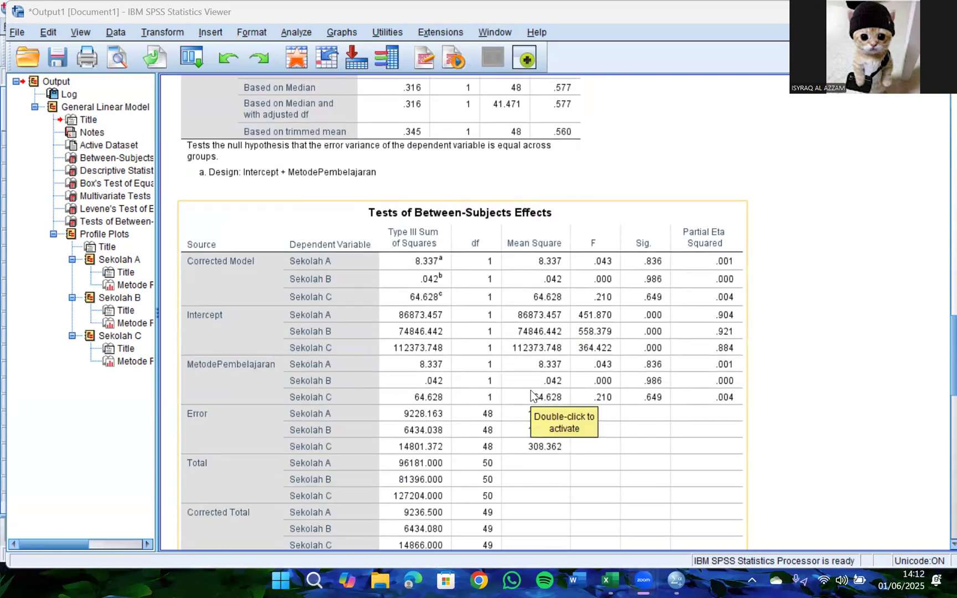
scroll(530, 394, up, 5)
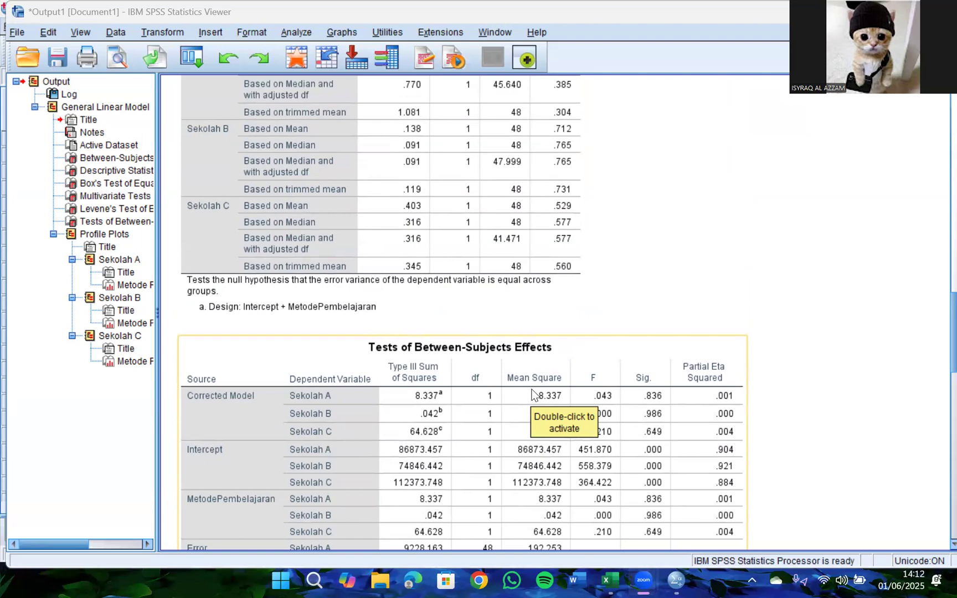
scroll(532, 389, up, 12)
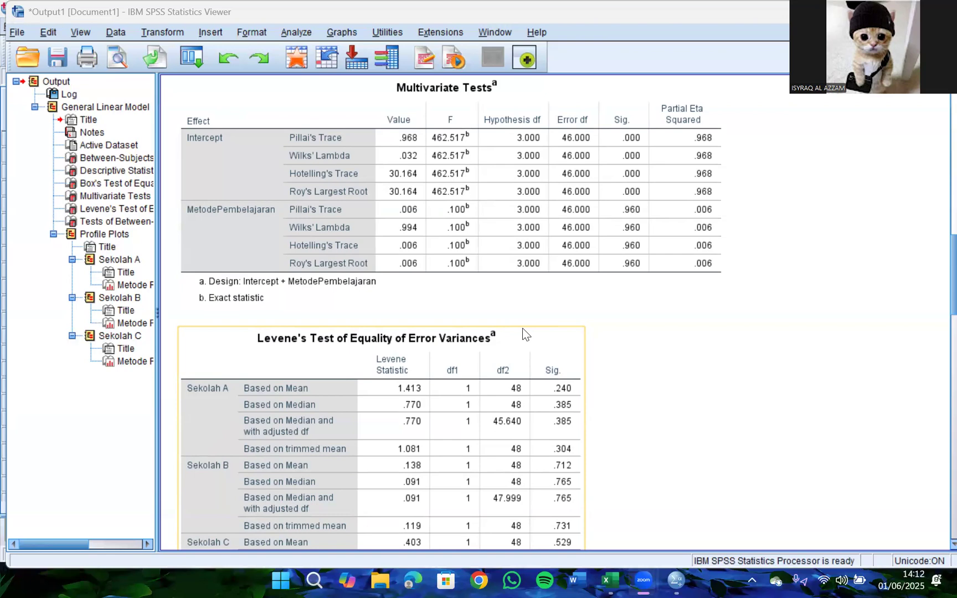
scroll(510, 314, down, 8)
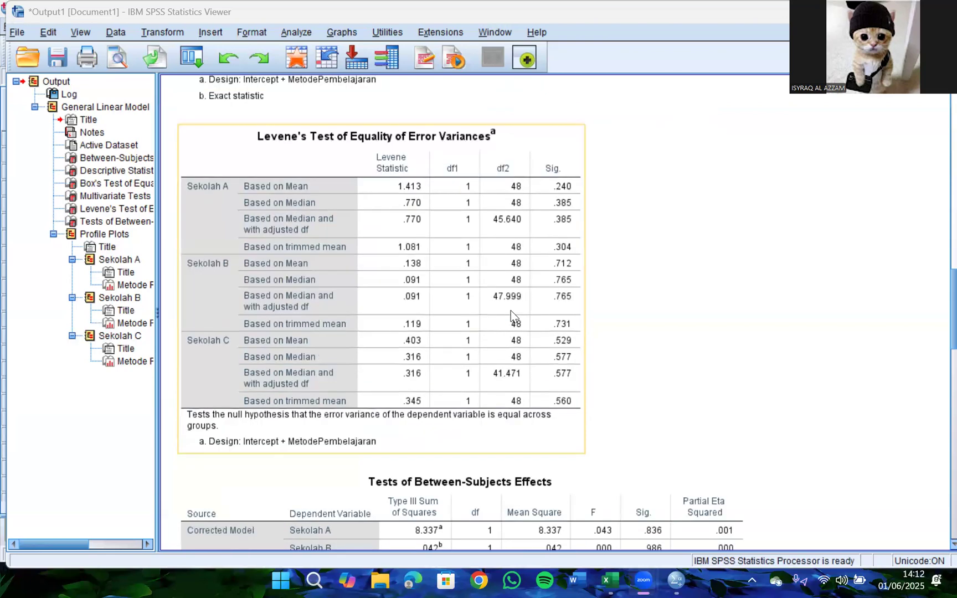
scroll(510, 315, down, 3)
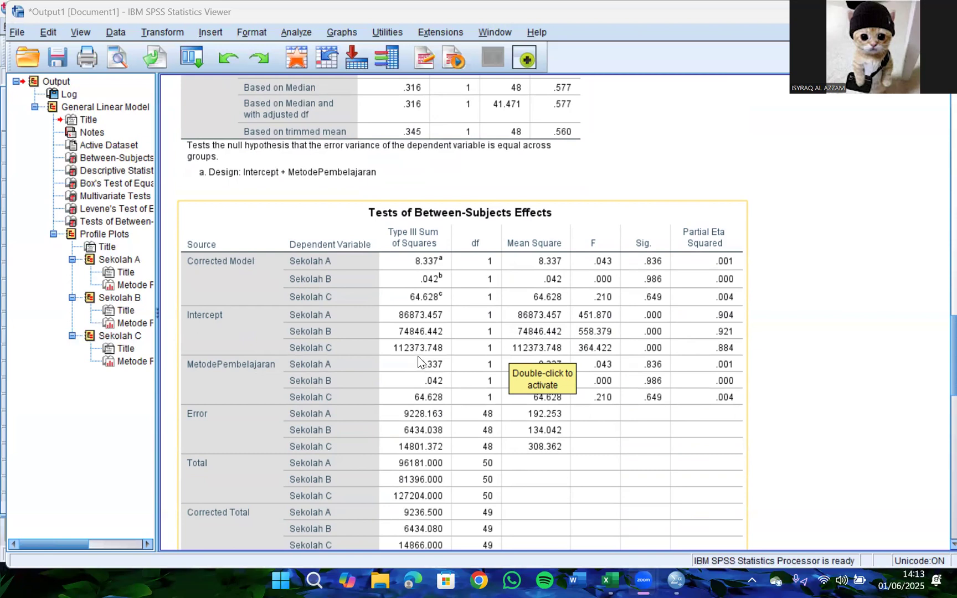
scroll(427, 354, down, 3)
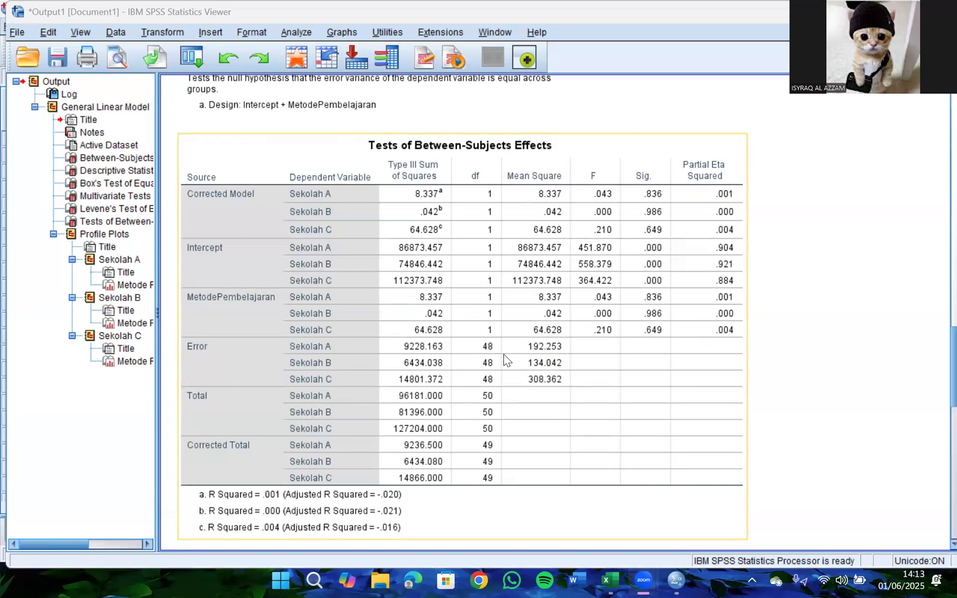
scroll(515, 357, down, 2)
scroll(533, 349, up, 3)
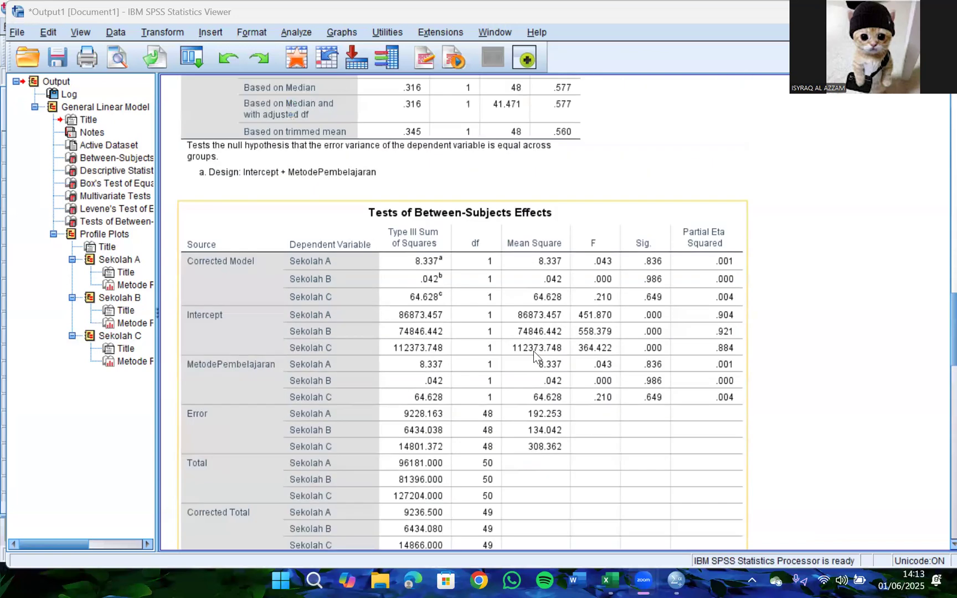